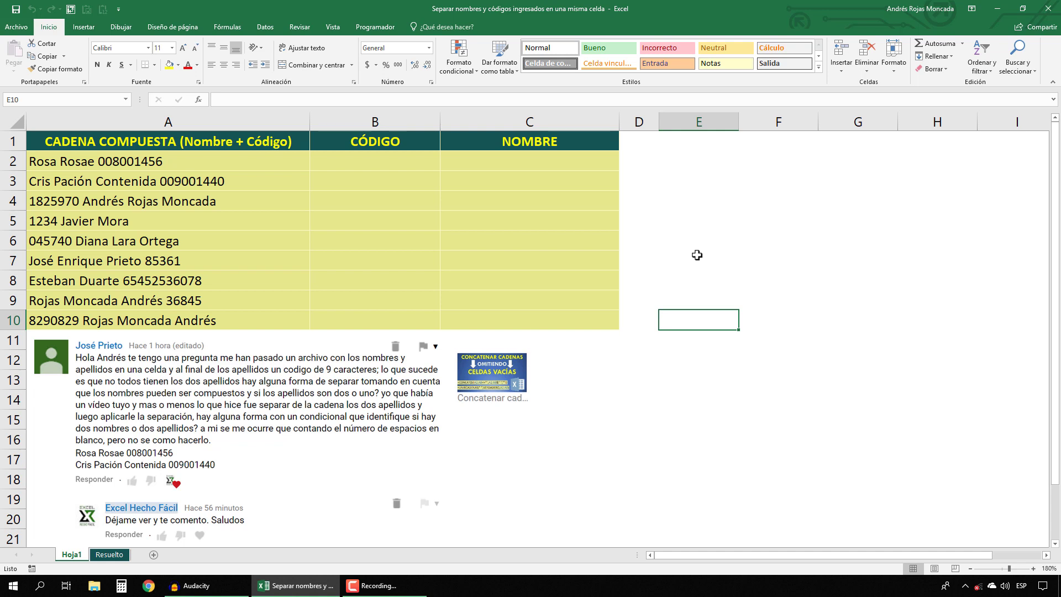
pyautogui.moveTo(58, 161); pyautogui.dragTo(87, 320)
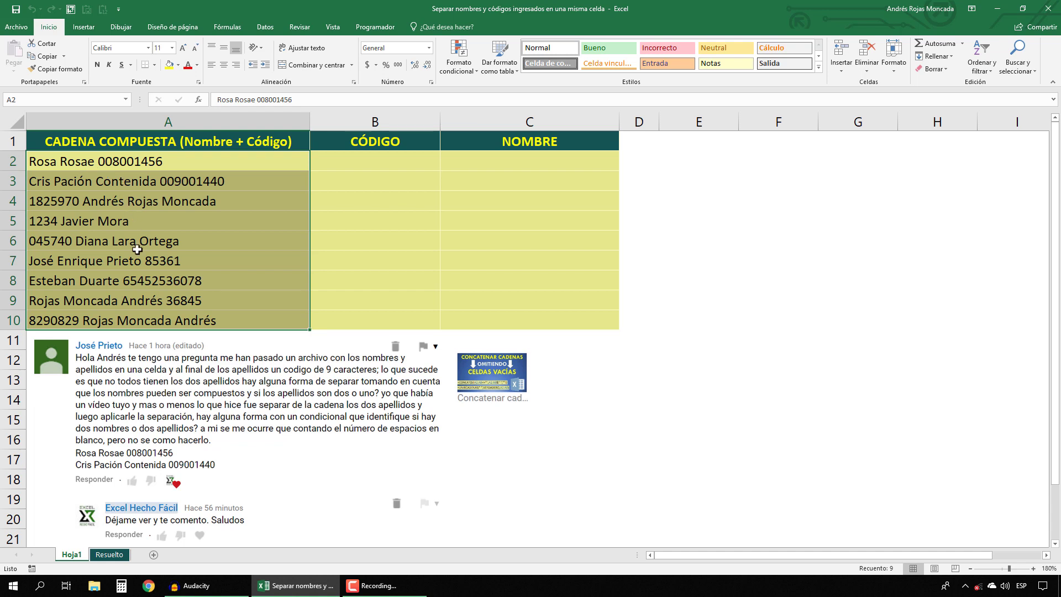
pyautogui.moveTo(137, 165); pyautogui.dragTo(151, 300)
pyautogui.moveTo(389, 156); pyautogui.dragTo(388, 321)
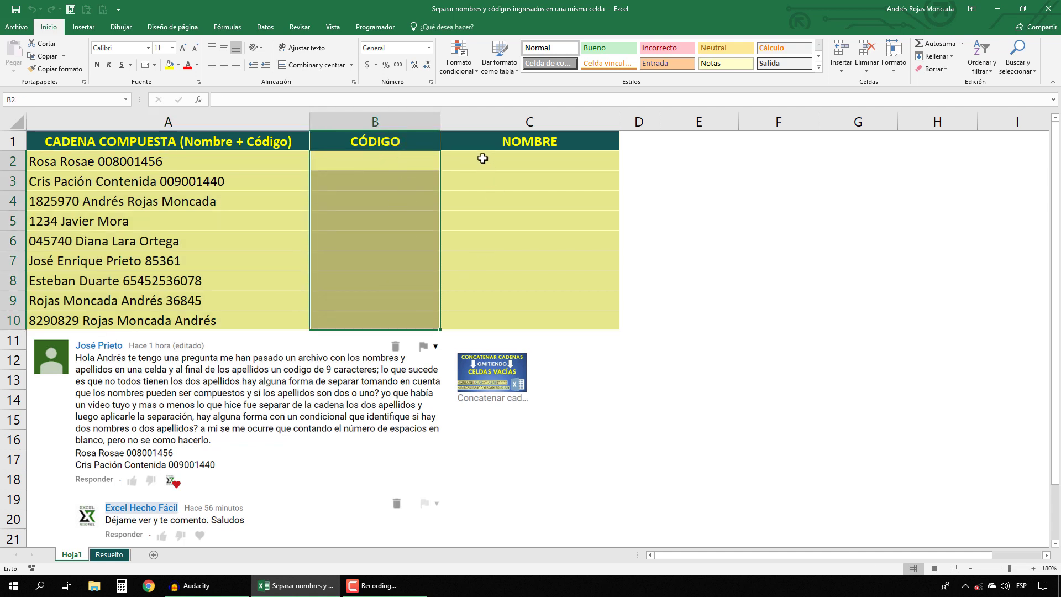
pyautogui.moveTo(481, 159); pyautogui.dragTo(471, 318)
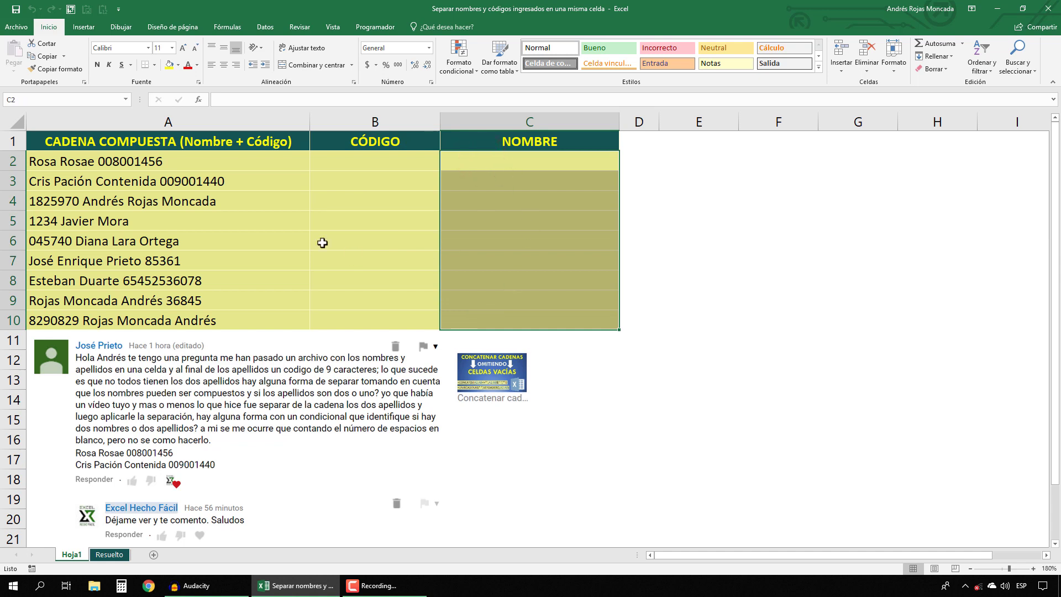
pyautogui.click(253, 162)
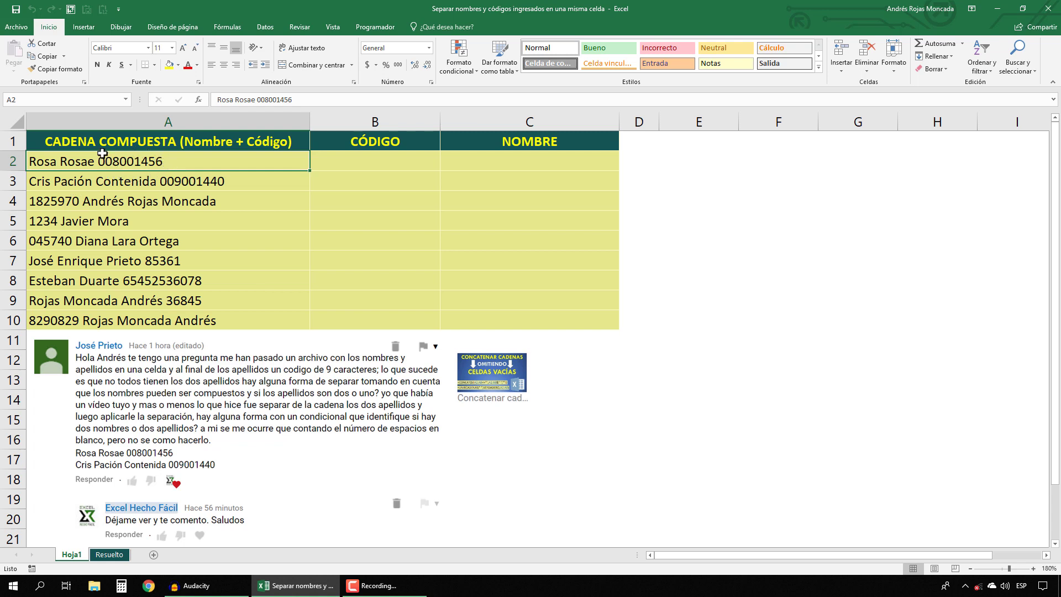
# - Start cell B2's formula as =FILA(INDIRECTO("1:"&LARGO(A2))), preview its evaluated array, and restore the formula text
pyautogui.click(348, 161)
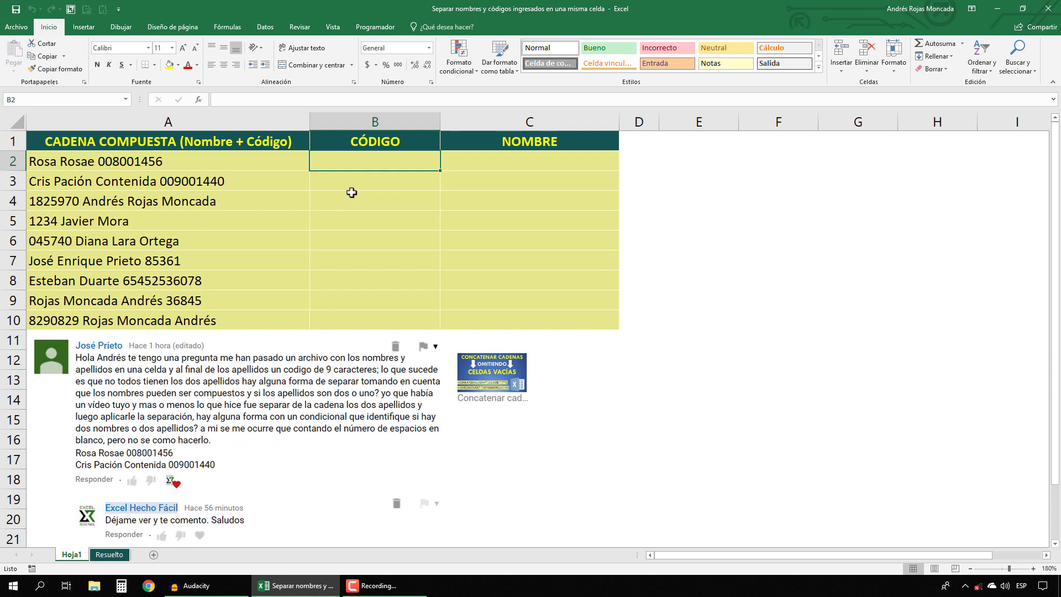
pyautogui.write('=FILA(')
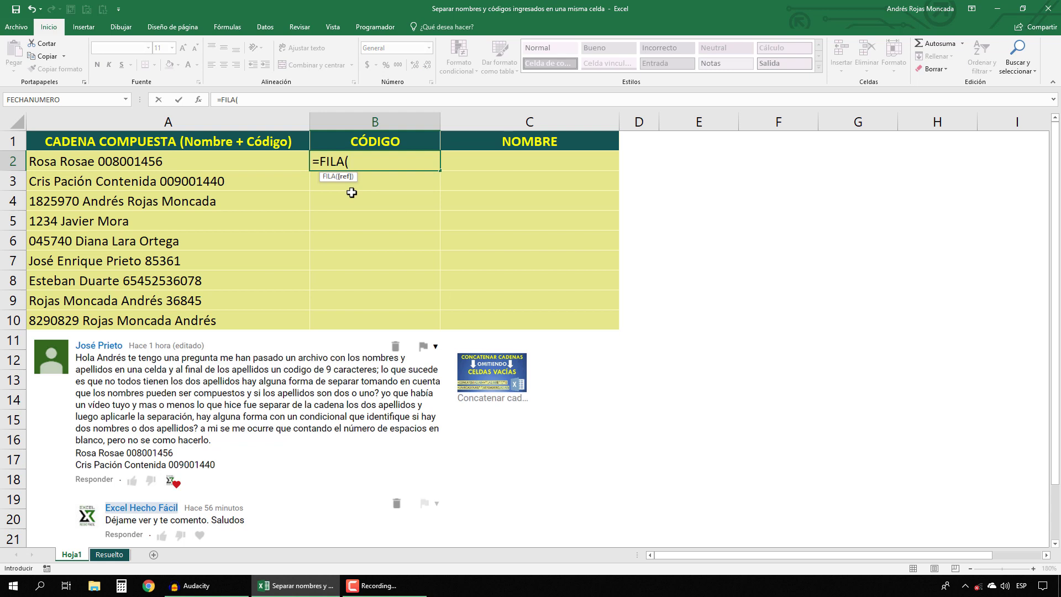
pyautogui.write('indi')
pyautogui.press('Tab')
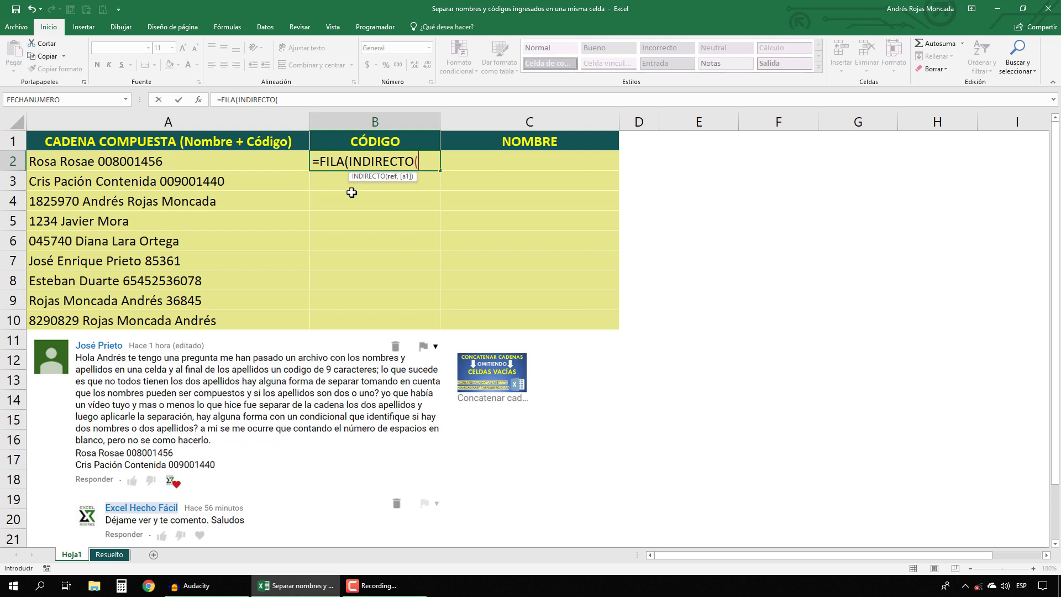
pyautogui.write('"1:"')
pyautogui.write('&lar')
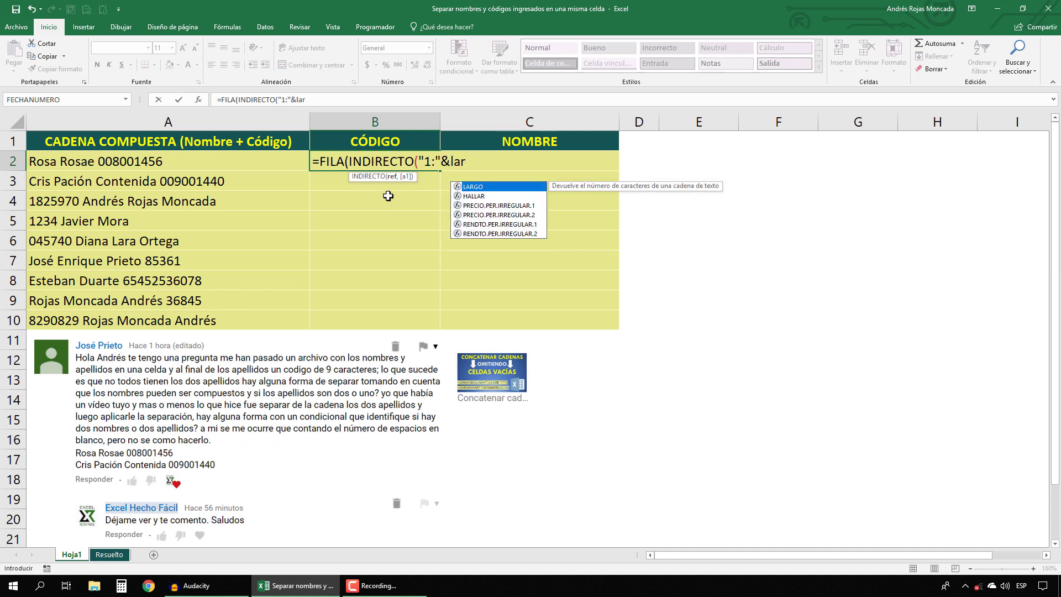
pyautogui.press('Tab')
pyautogui.click(135, 157)
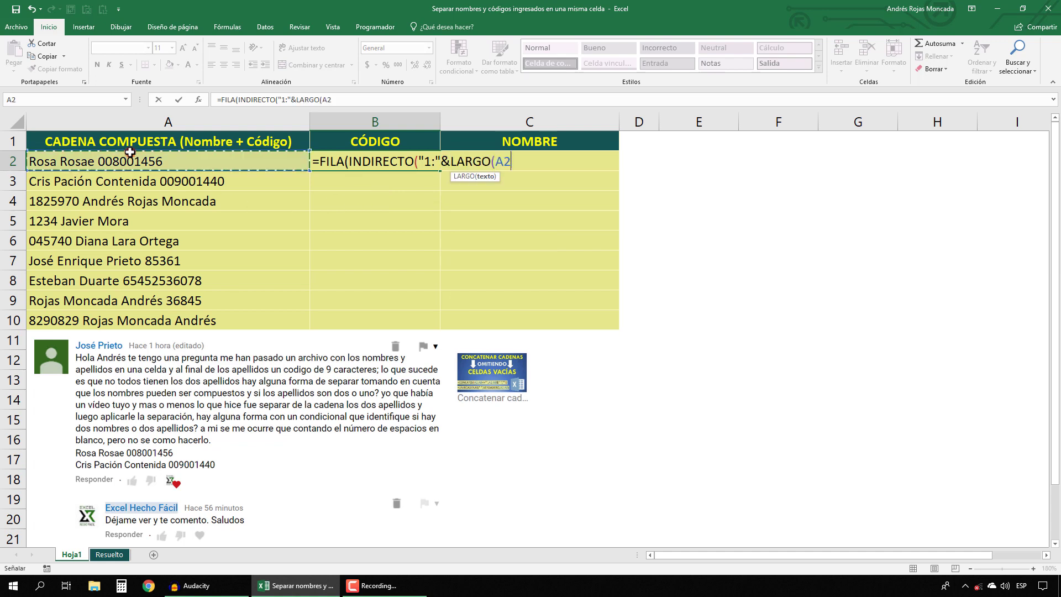
pyautogui.write(')))')
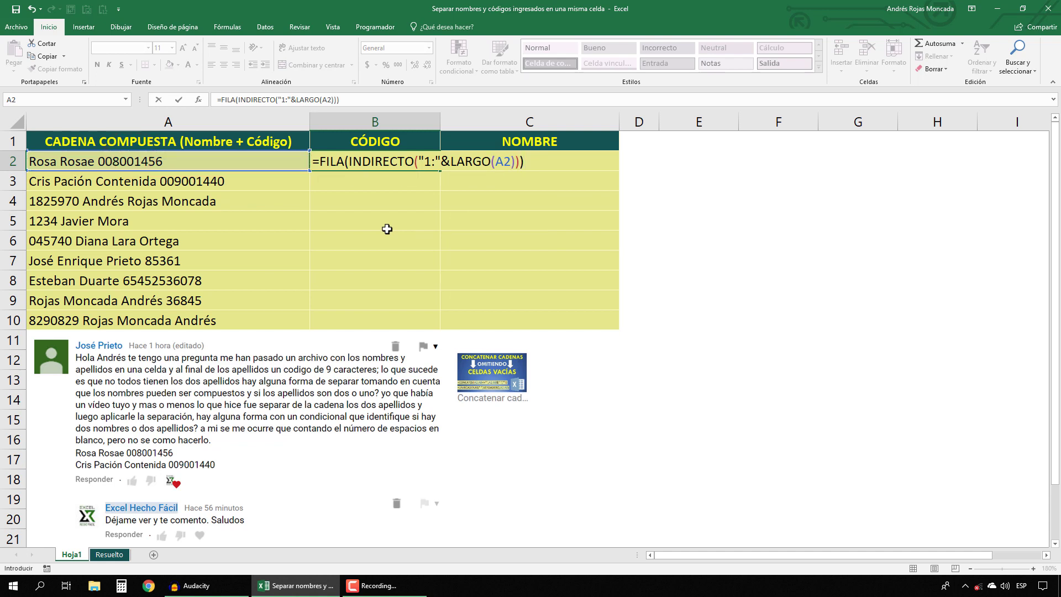
pyautogui.press('F9')
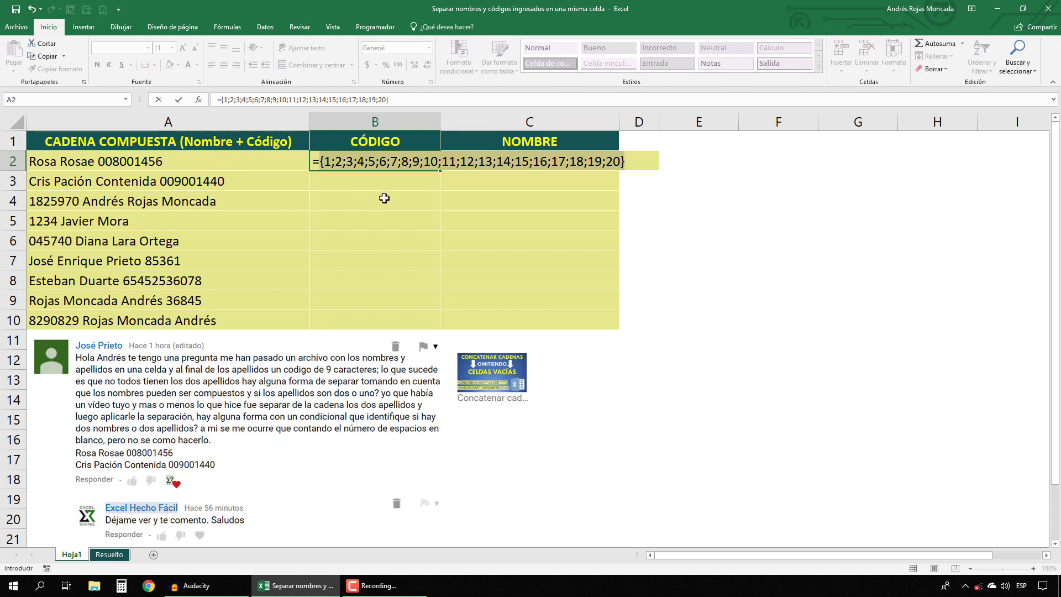
pyautogui.hotkey('ctrl', 'z')
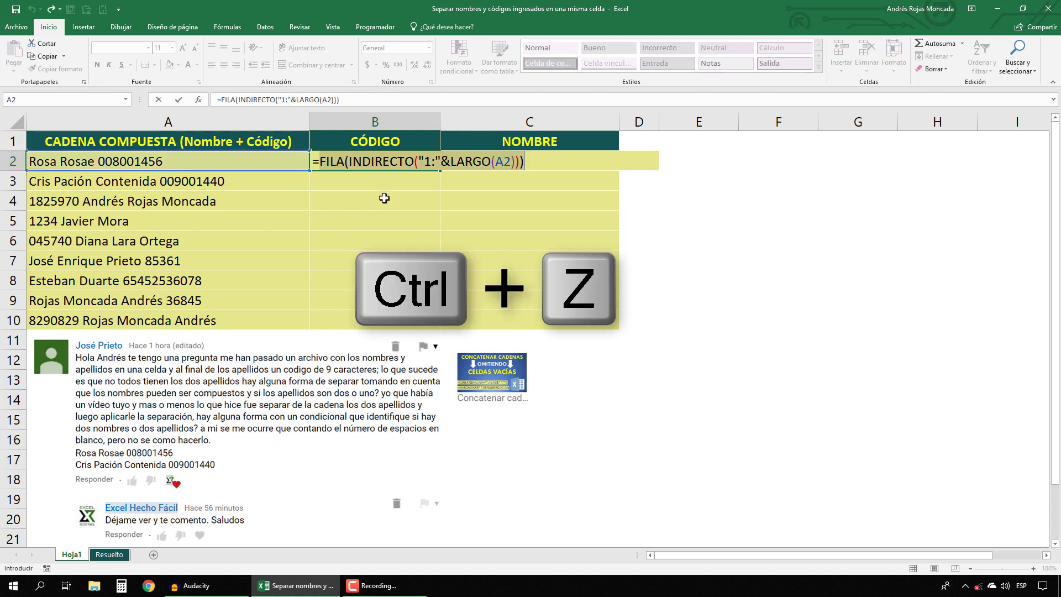
# - Wrap B2's FILA expression as =EXTRAE(A2,FILA(INDIRECTO("1:"&LARGO(A2))),1), preview the evaluated array, and restore the formula text
pyautogui.click(319, 161)
pyautogui.write('extr')
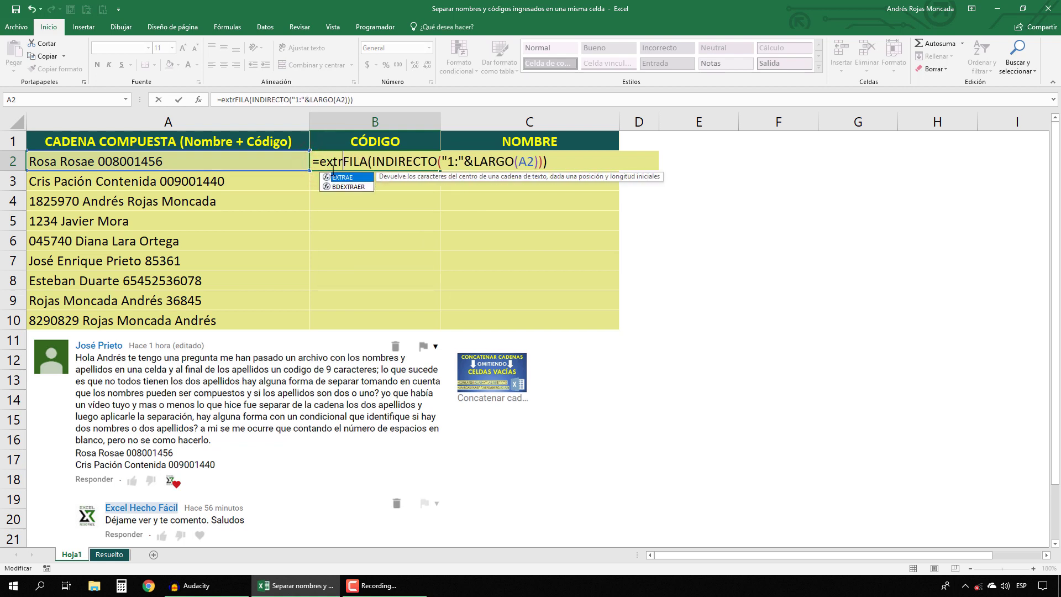
pyautogui.press('Tab')
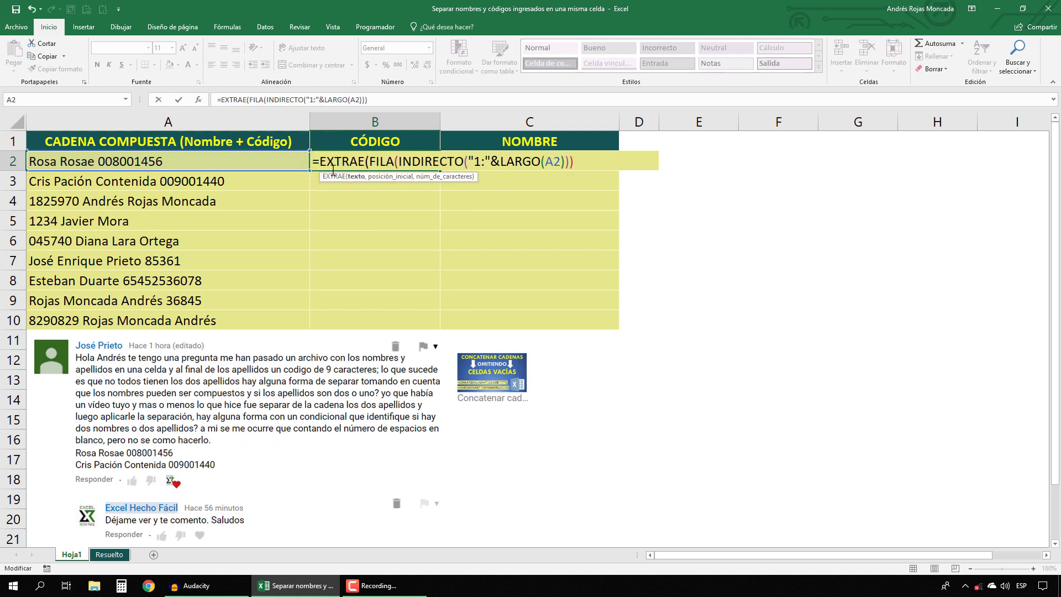
pyautogui.click(152, 160)
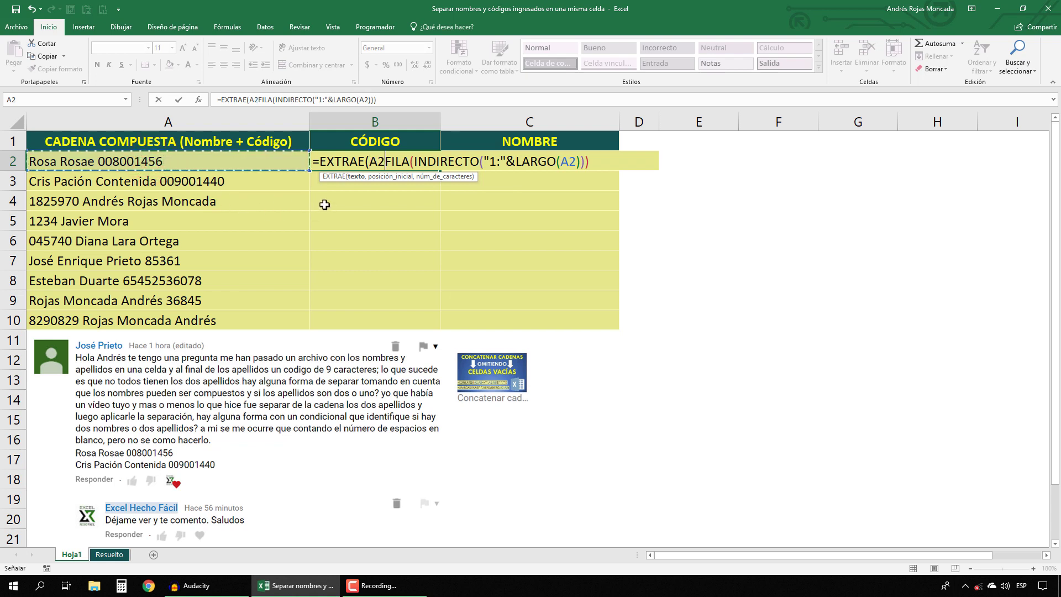
pyautogui.write(',')
pyautogui.click(383, 177)
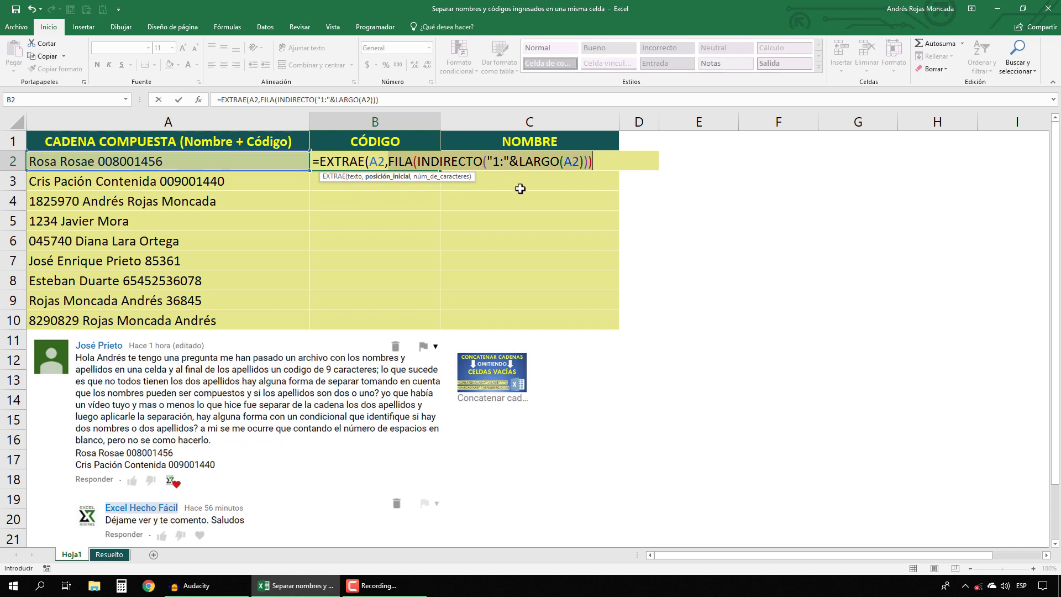
pyautogui.click(600, 161)
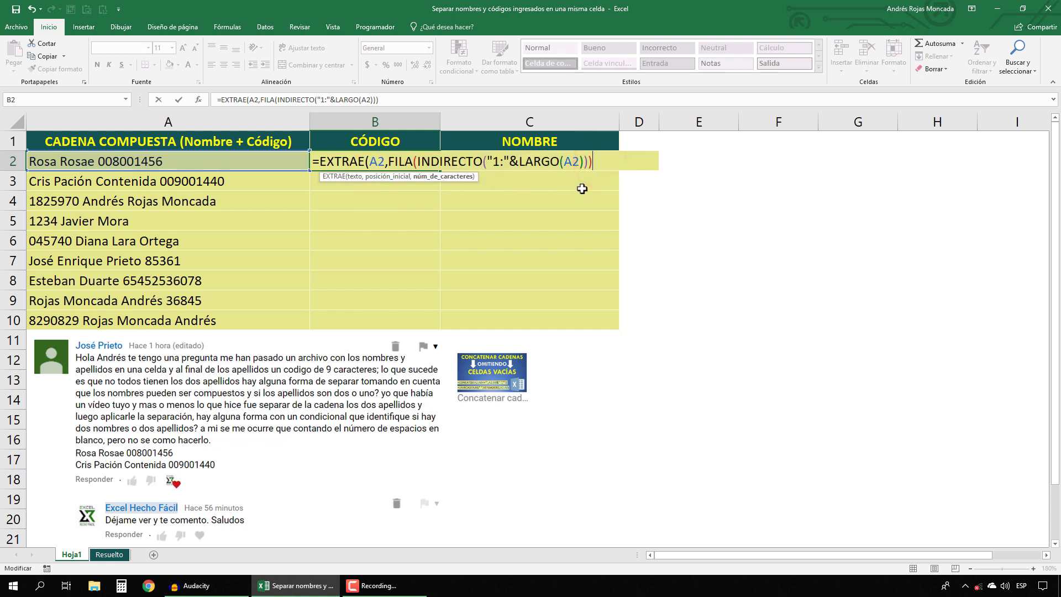
pyautogui.write(',1)')
pyautogui.press('F9')
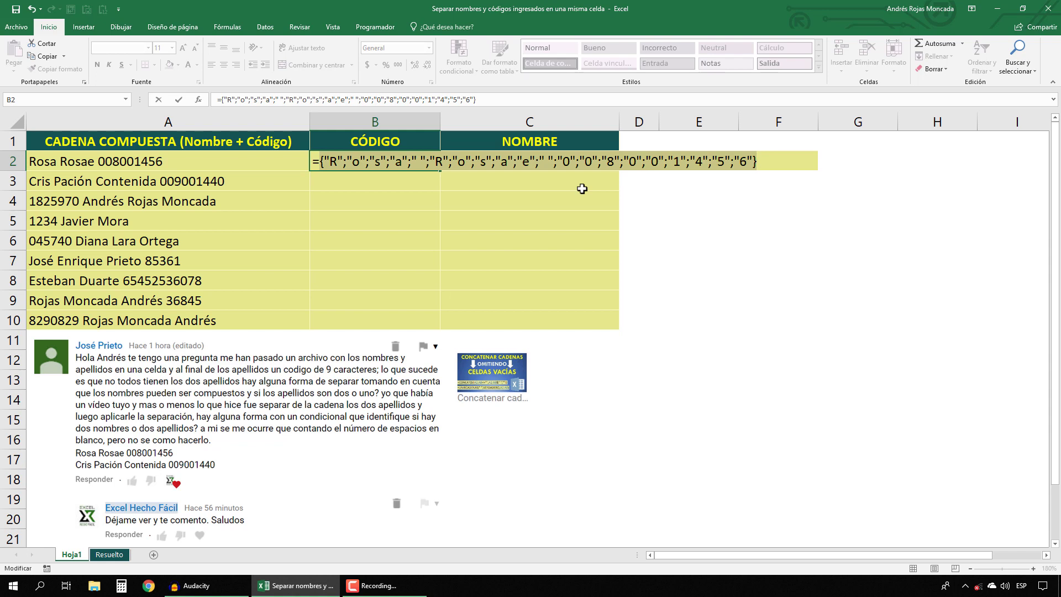
pyautogui.hotkey('ctrl', 'z')
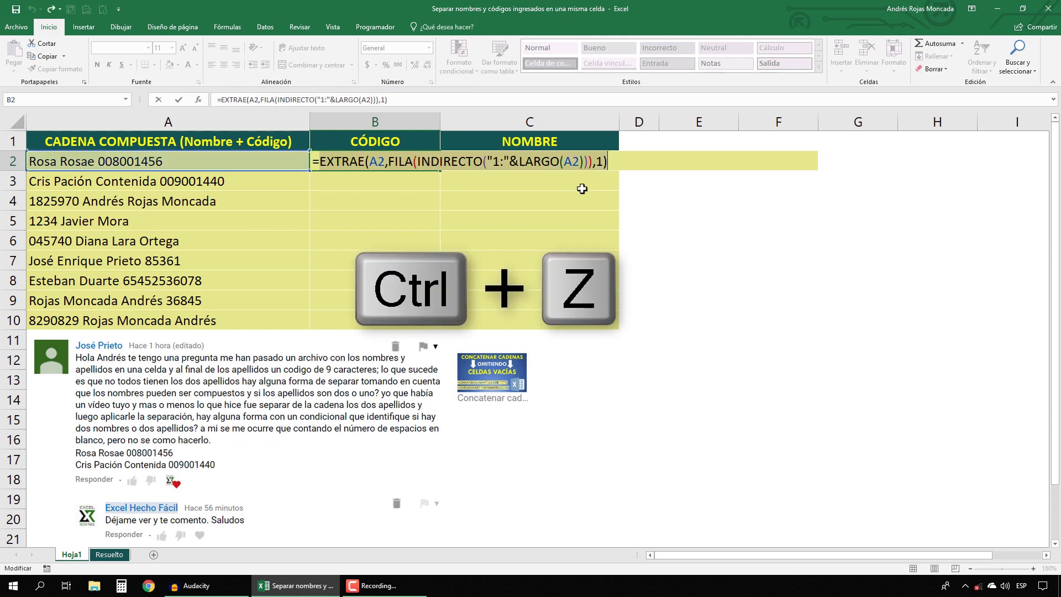
# - Enclose the whole EXTRAE expression in B2 in ESNUMERO( ), preview the evaluated array, and restore the formula text
pyautogui.click(323, 165)
pyautogui.write('e')
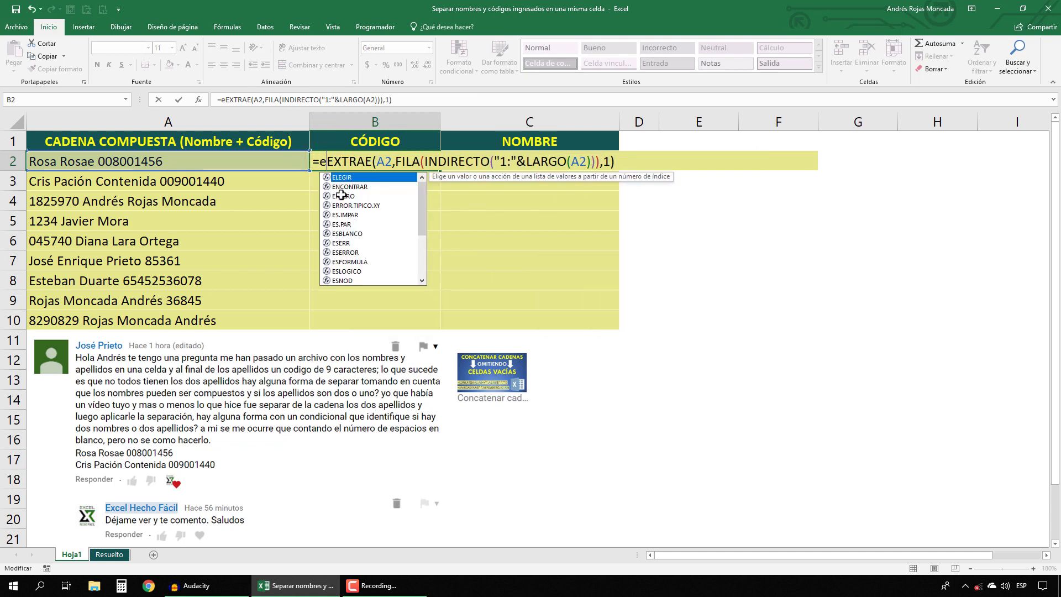
pyautogui.write('SNUMERO(')
pyautogui.press('Tab')
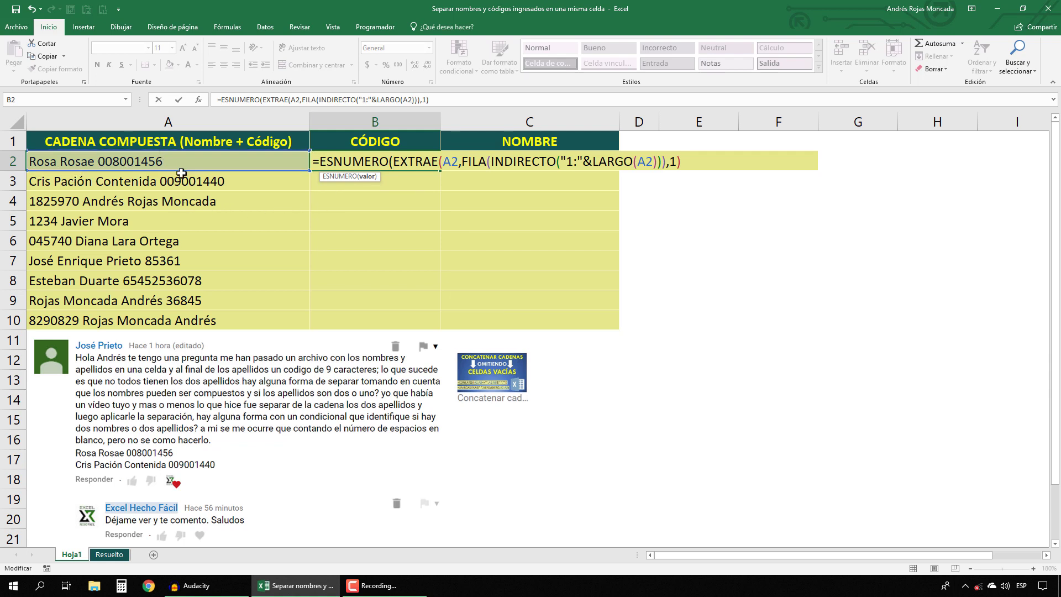
pyautogui.click(367, 168)
pyautogui.click(691, 162)
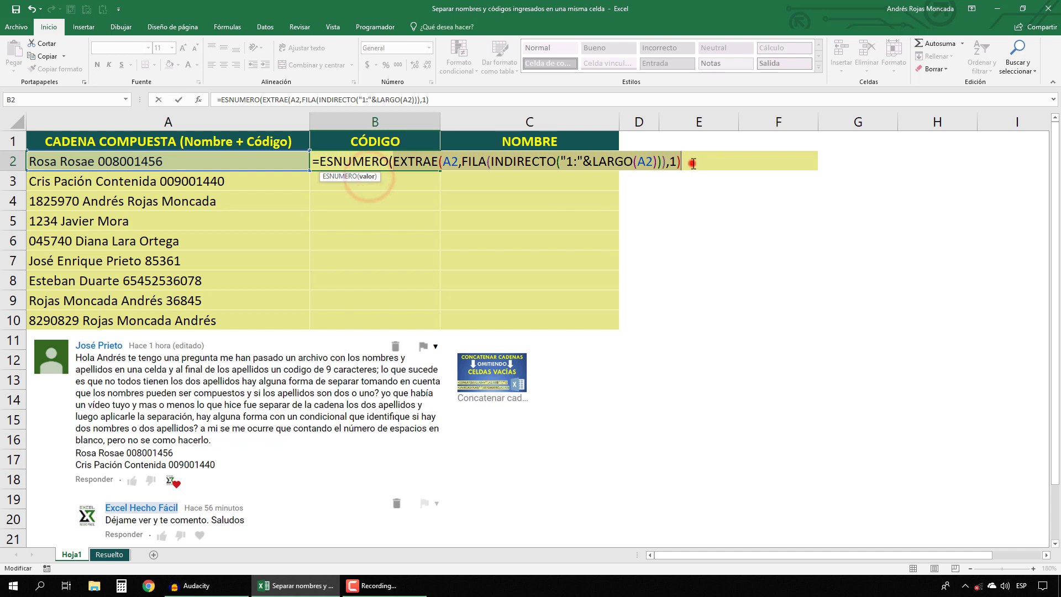
pyautogui.write(')')
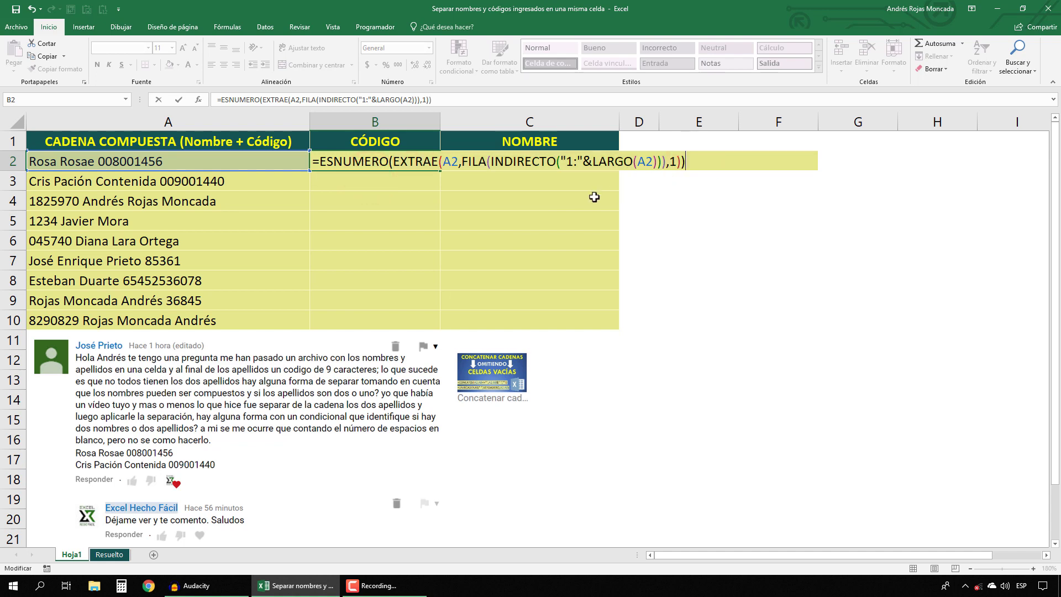
pyautogui.press('F9')
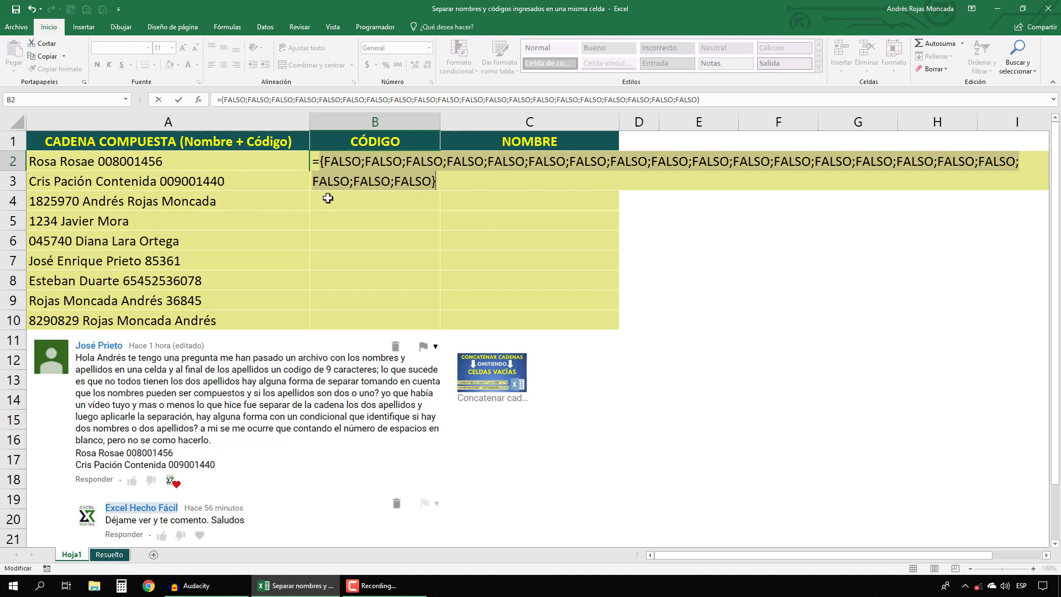
pyautogui.hotkey('ctrl', 'z')
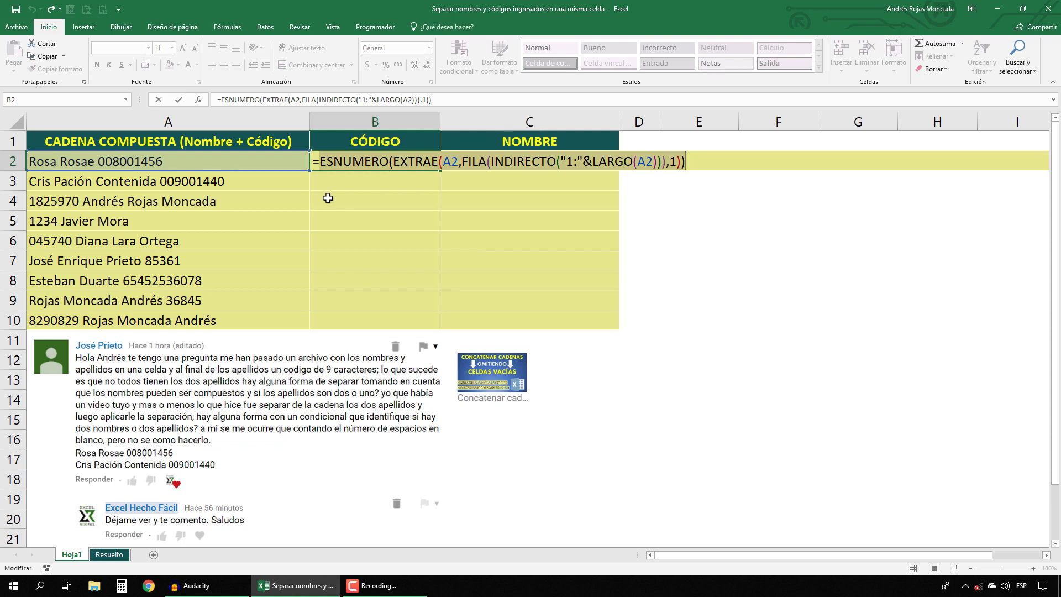
# - Add +0 after the EXTRAE expression inside ESNUMERO, preview the evaluated array, and restore the formula text
pyautogui.click(684, 164)
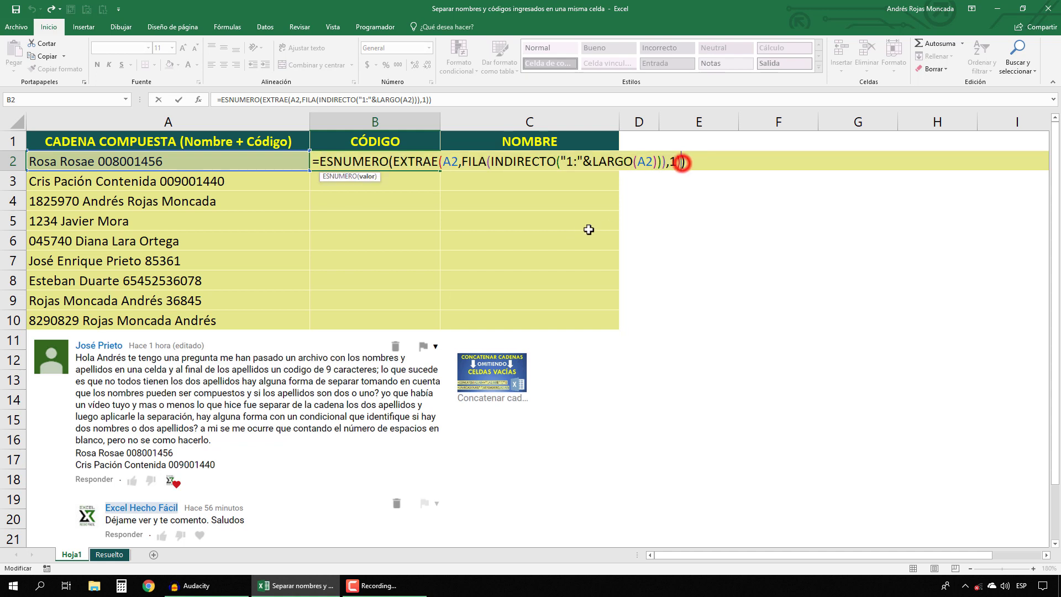
pyautogui.write('+0')
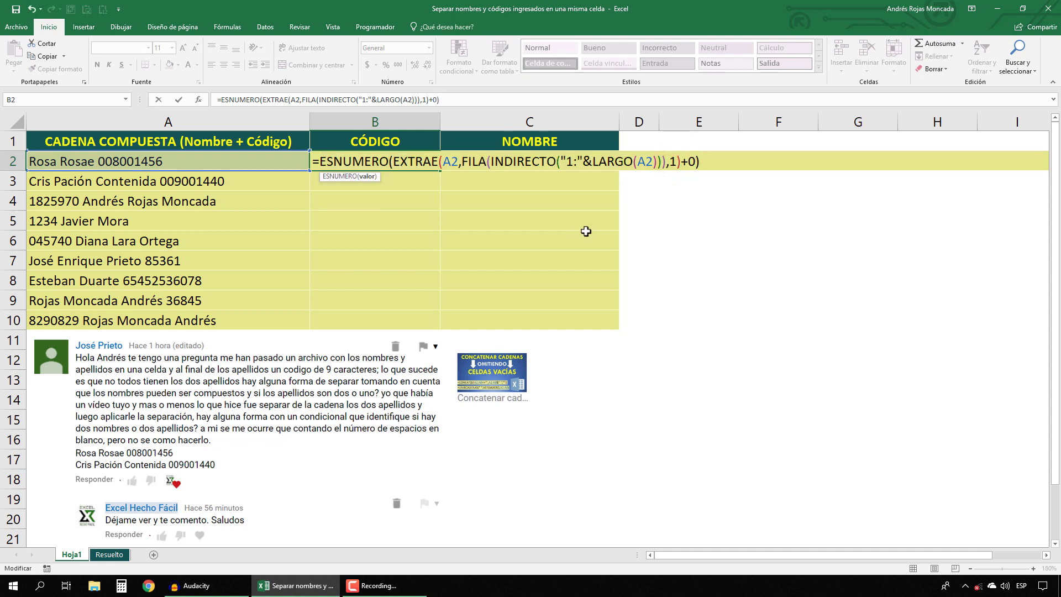
pyautogui.click(710, 159)
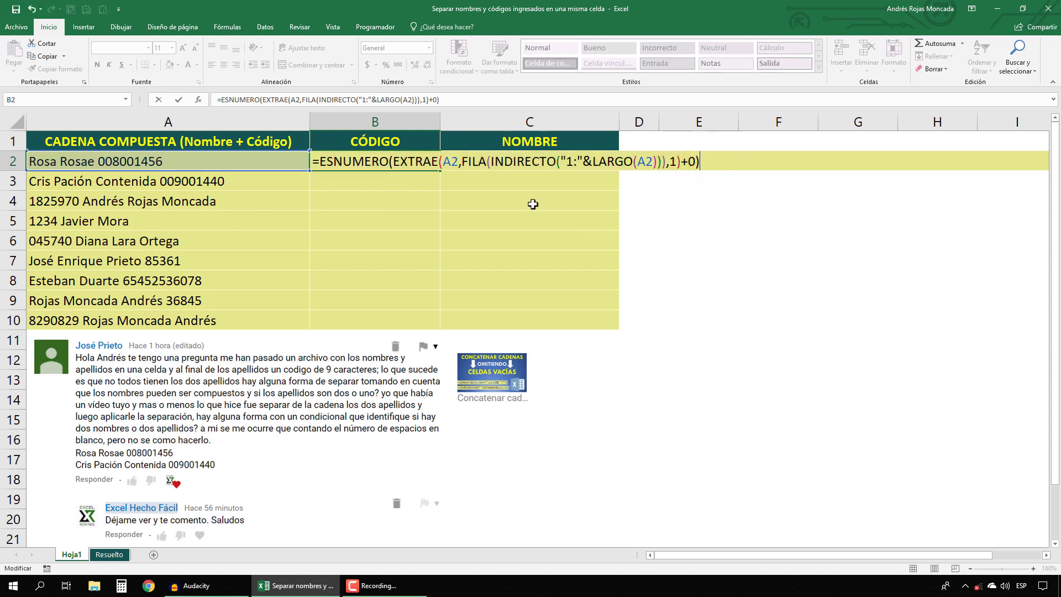
pyautogui.press('F9')
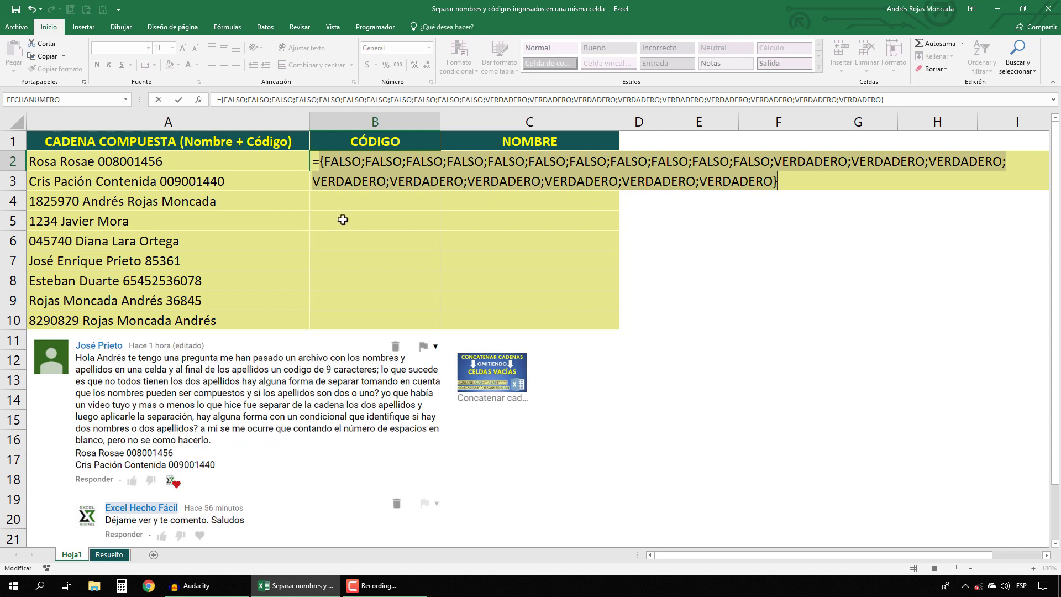
pyautogui.hotkey('ctrl', 'z')
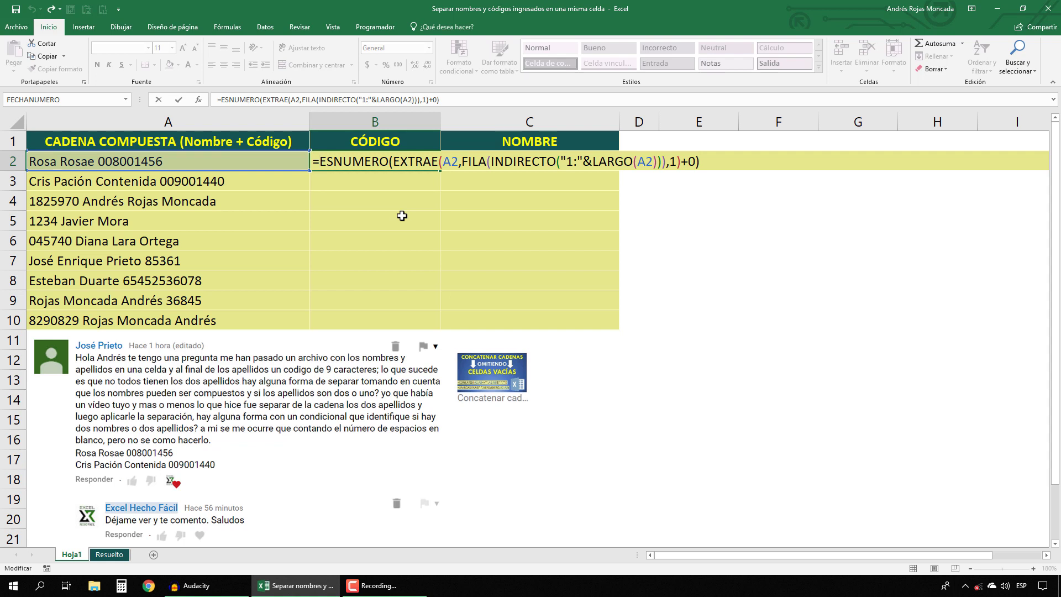
# - Make the ESNUMERO expression the logical test of a SI function, with a copy of the EXTRAE expression as its value-if-true argument
pyautogui.write('SI(')
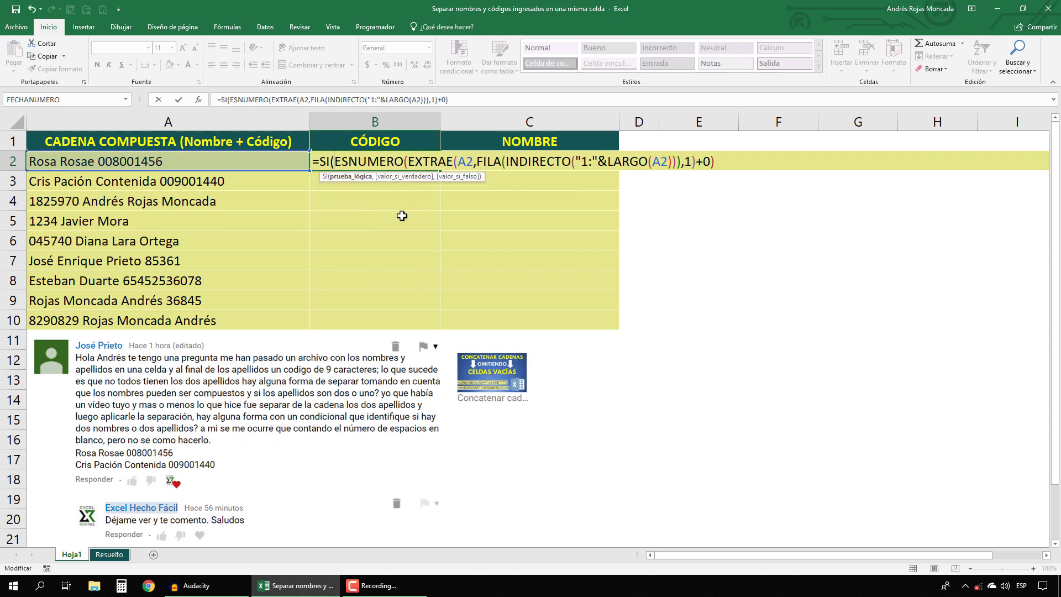
pyautogui.click(357, 181)
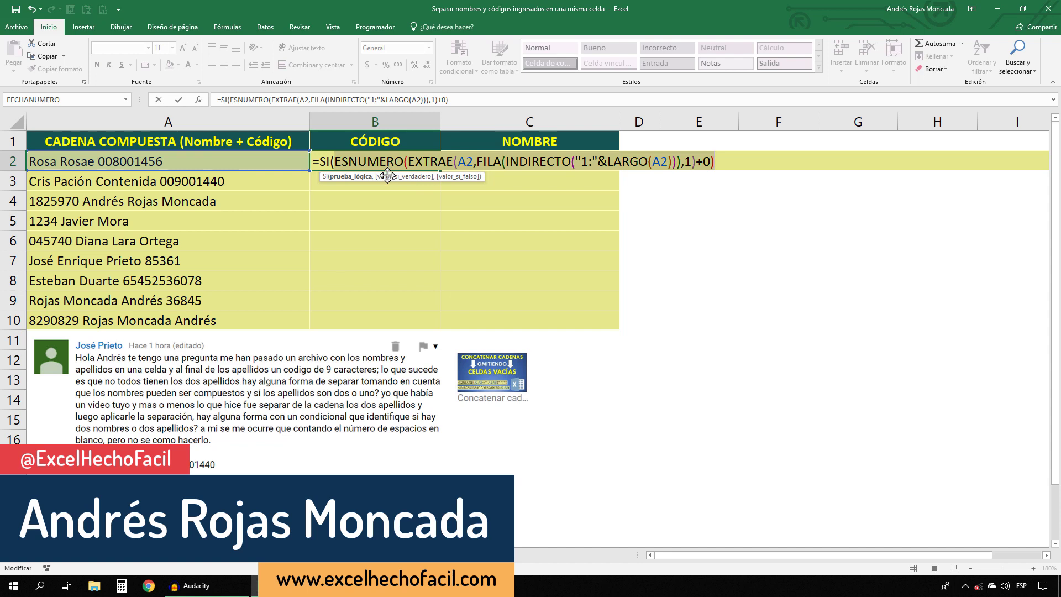
pyautogui.moveTo(407, 162); pyautogui.dragTo(696, 162)
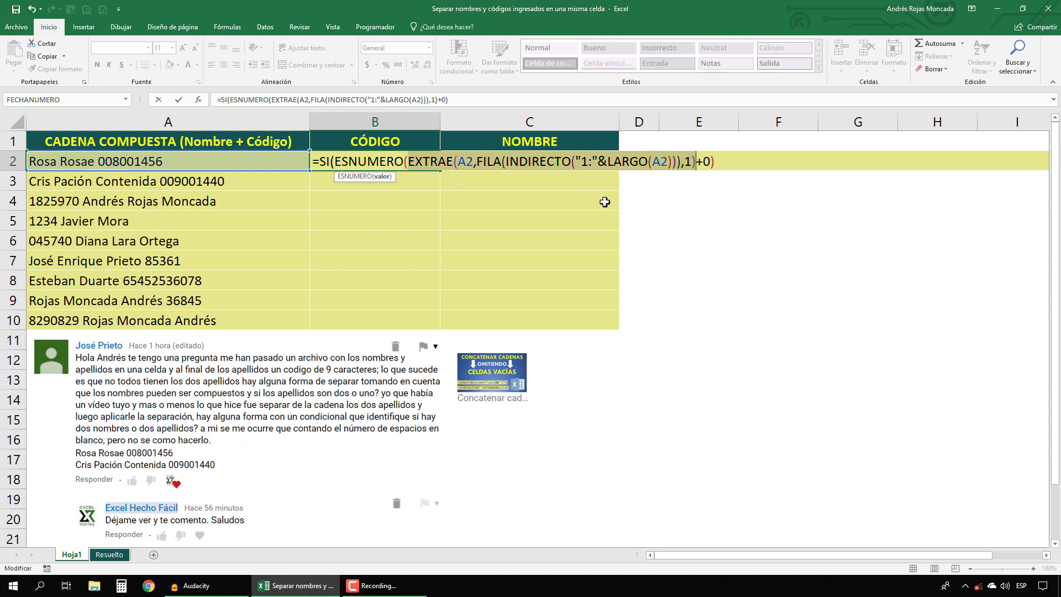
pyautogui.hotkey('ctrl', 'c')
pyautogui.click(734, 164)
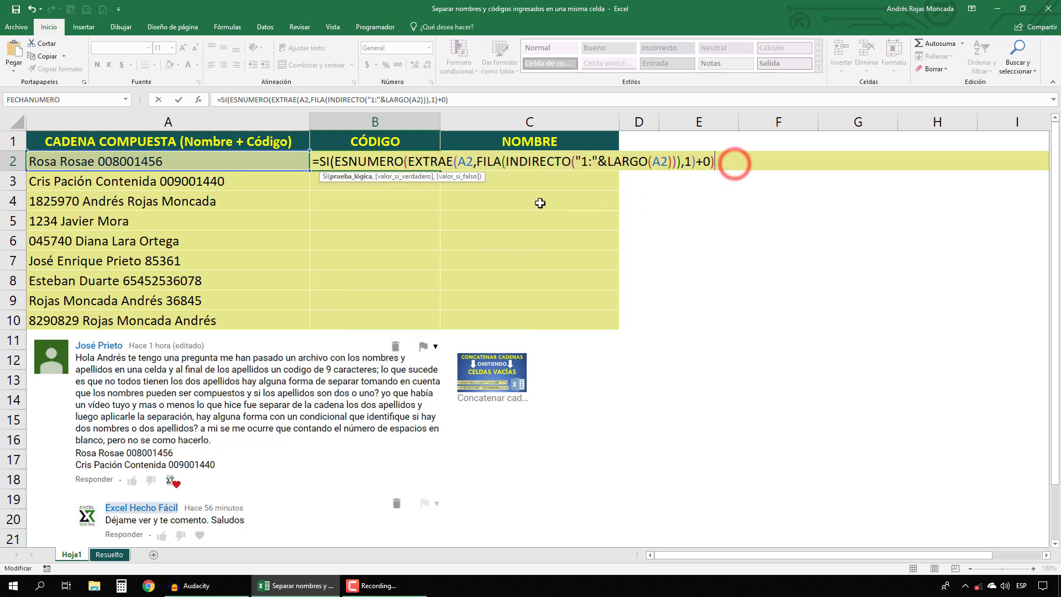
pyautogui.write(',')
pyautogui.hotkey('ctrl', 'v')
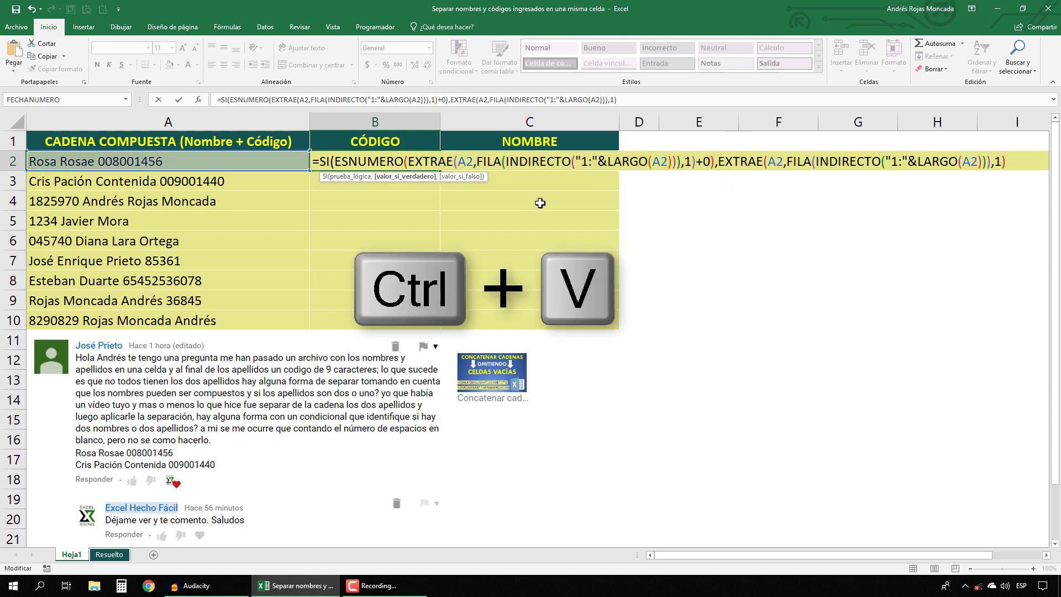
# - Add an empty string "" as the value-if-false argument of B2's SI function, close it, preview the evaluated array, and restore the formula text
pyautogui.click(400, 178)
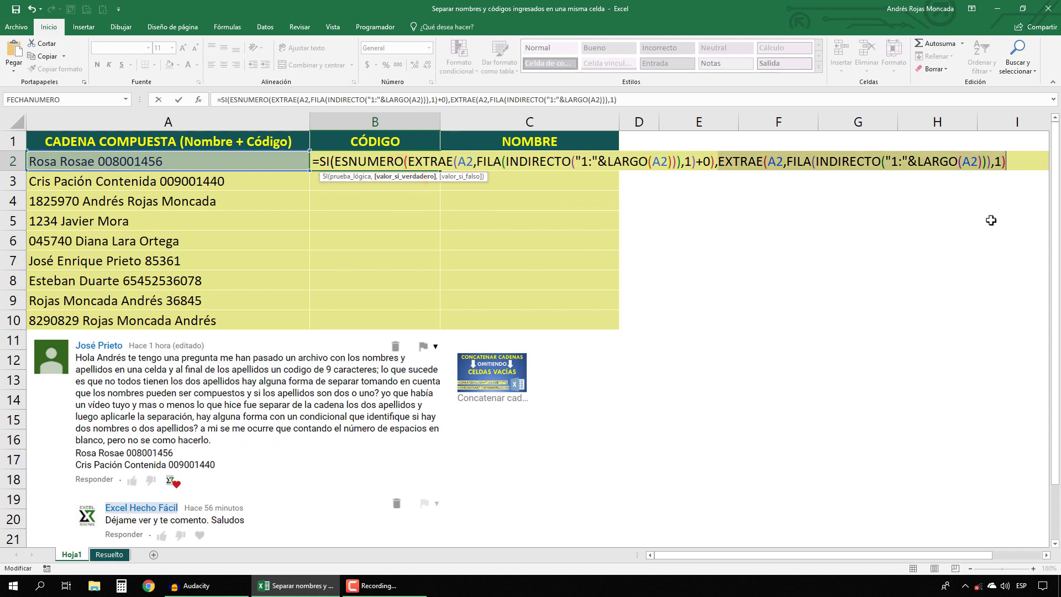
pyautogui.click(1010, 161)
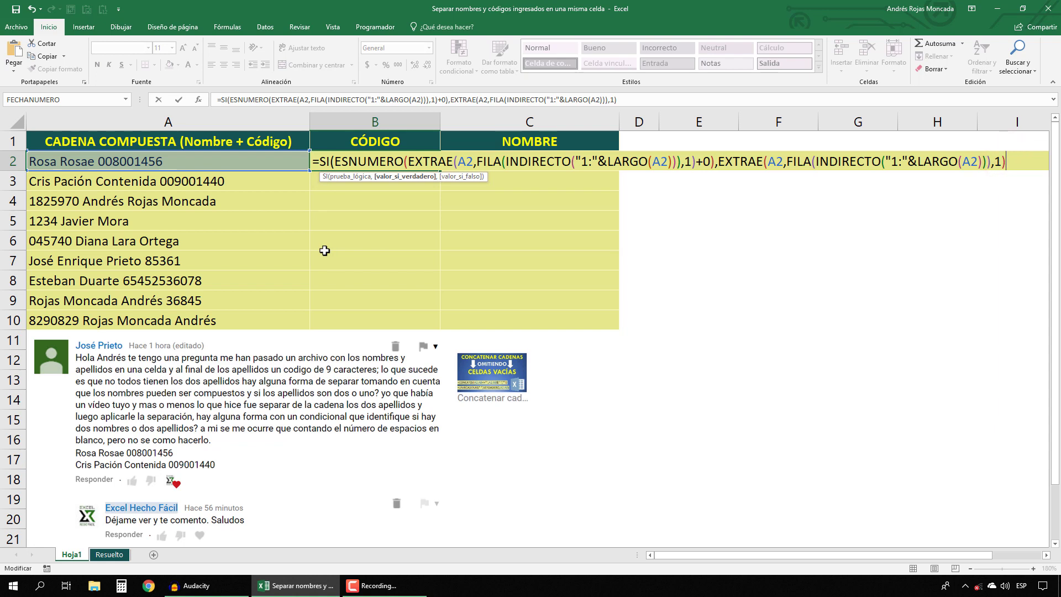
pyautogui.write(',')
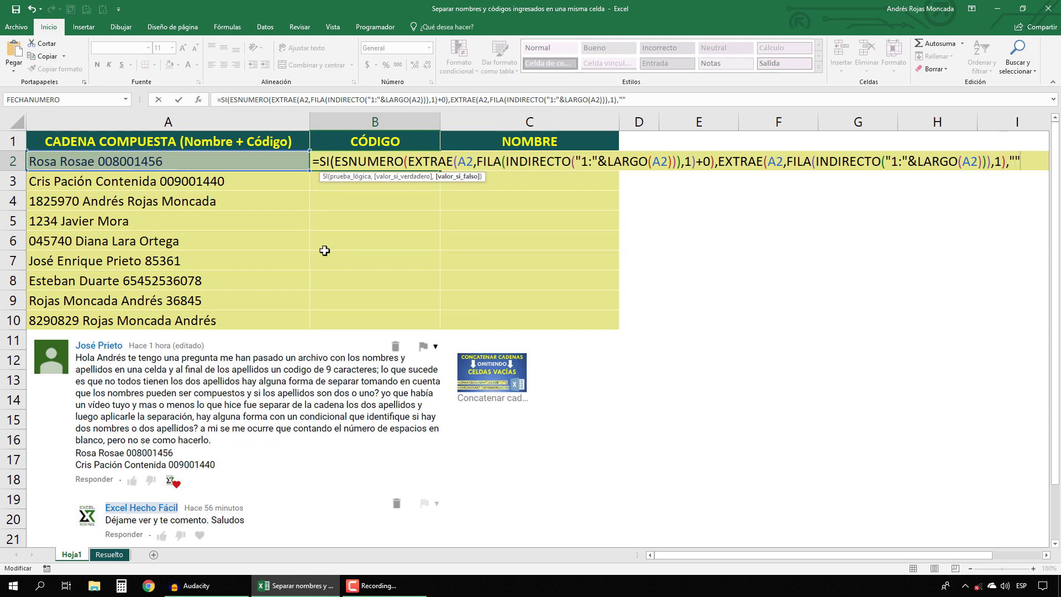
pyautogui.press('F9')
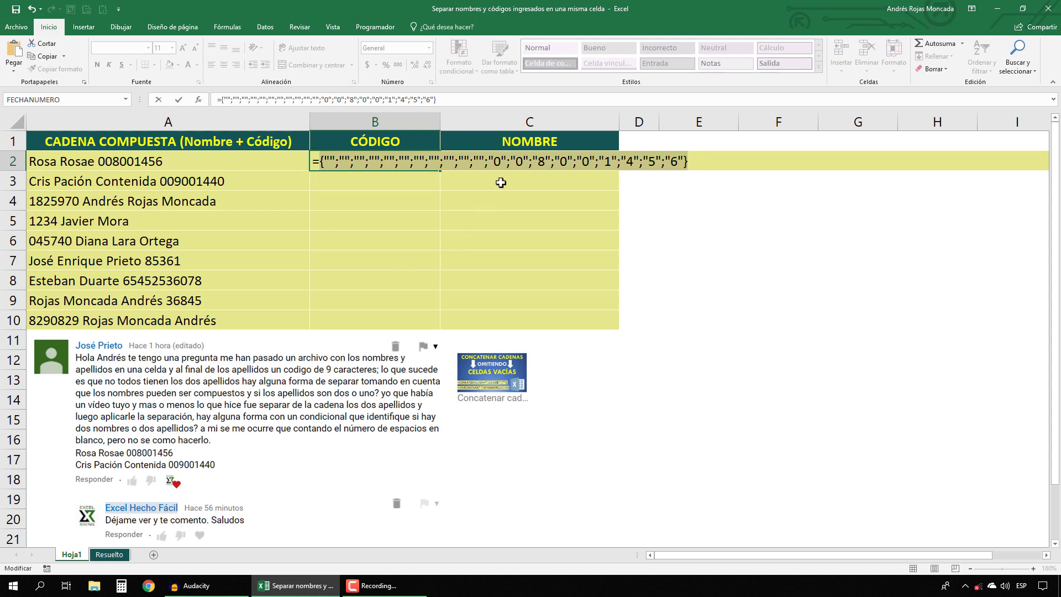
pyautogui.hotkey('ctrl', 'z')
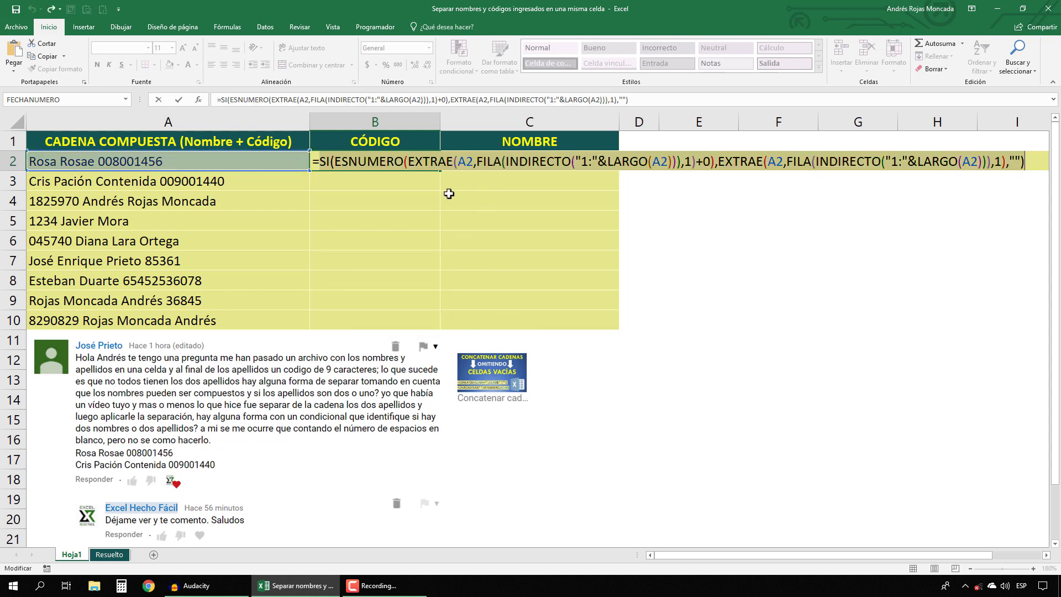
# - Examine the SI function's logical test in B2, preview the evaluated array of its value-if-true EXTRAE argument, and restore the formula text
pyautogui.click(335, 161)
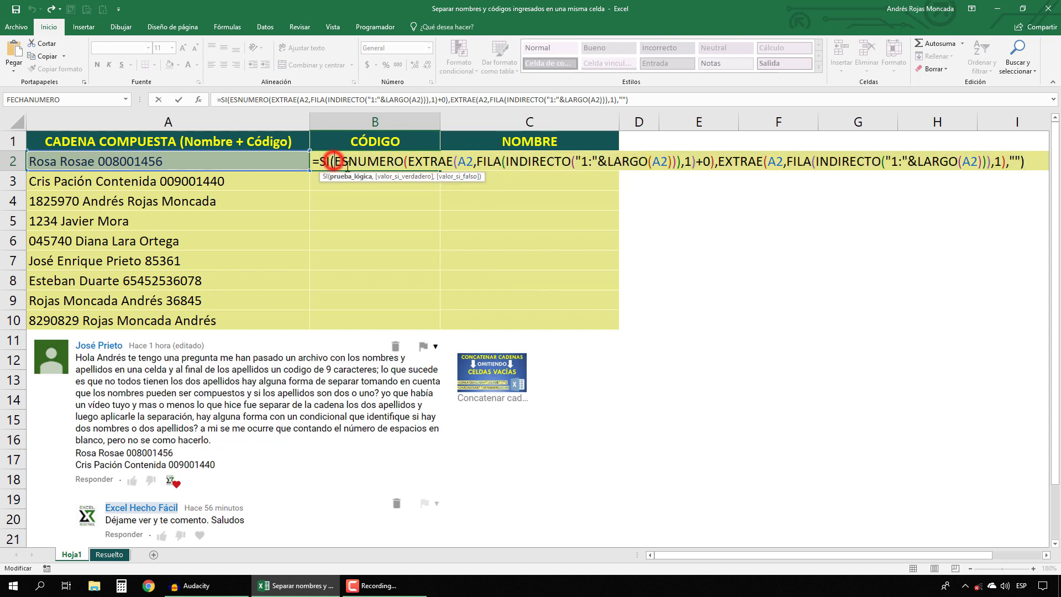
pyautogui.click(350, 177)
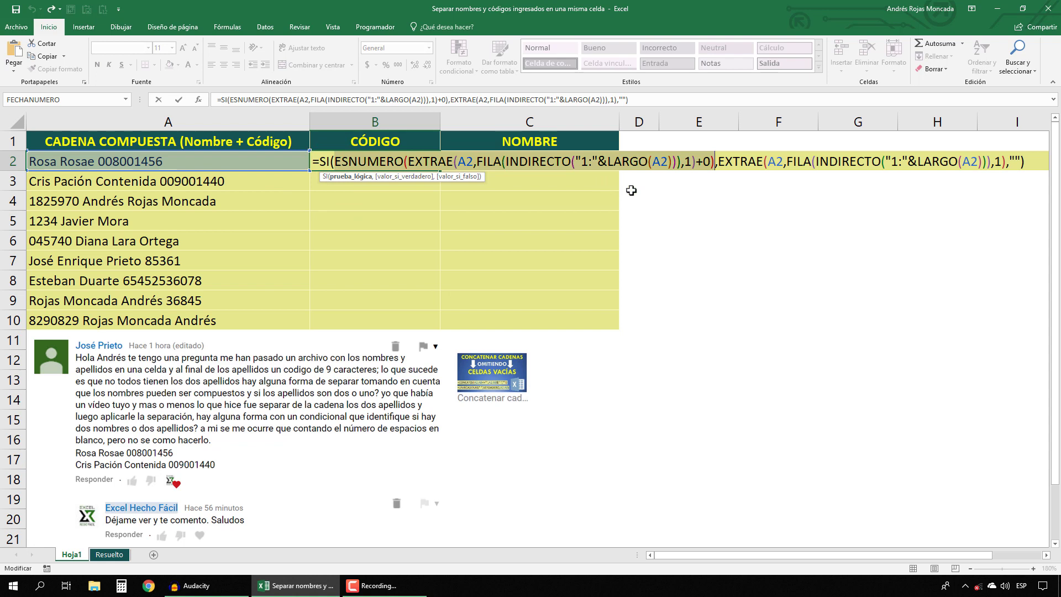
pyautogui.moveTo(718, 162); pyautogui.dragTo(1008, 163)
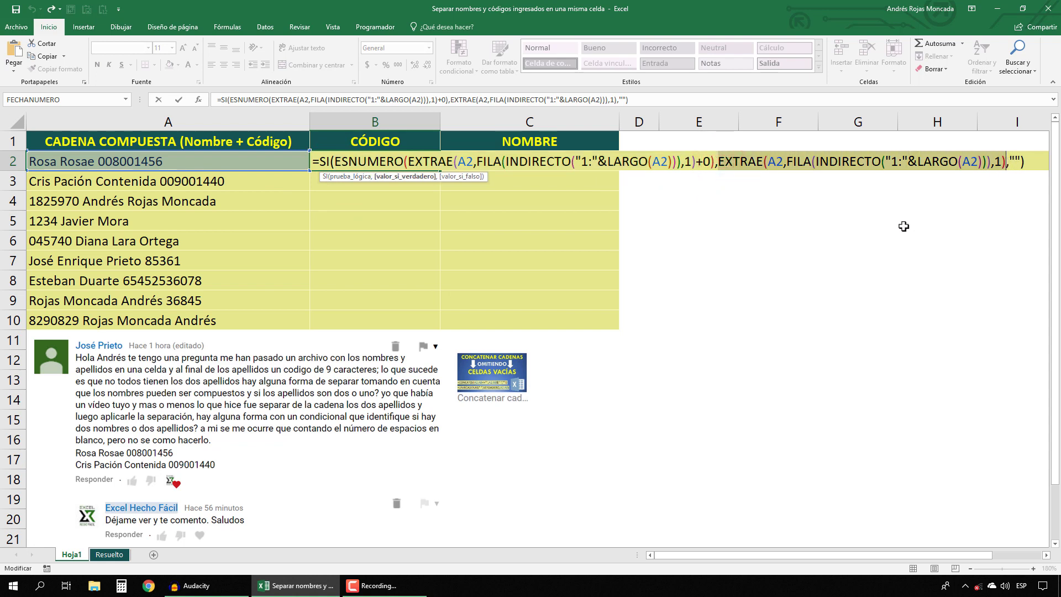
pyautogui.press('F9')
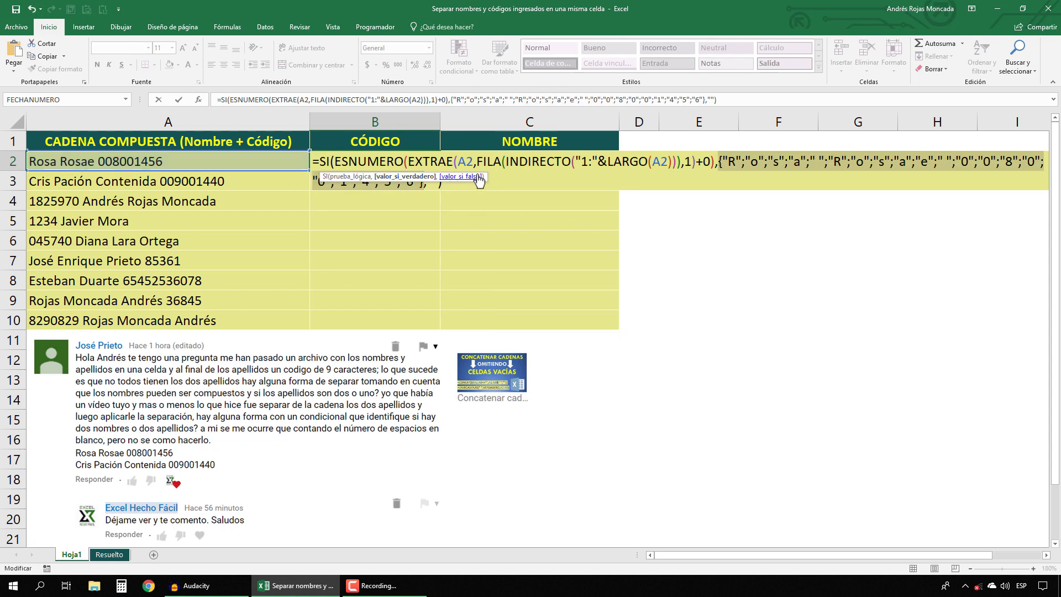
pyautogui.moveTo(483, 174); pyautogui.dragTo(454, 204)
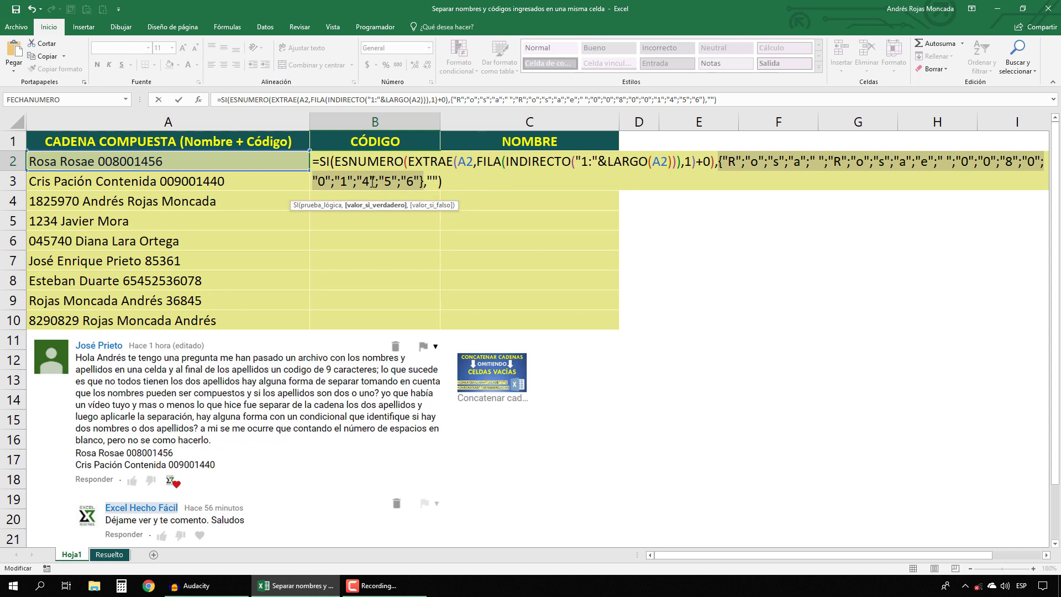
pyautogui.hotkey('ctrl', 'z')
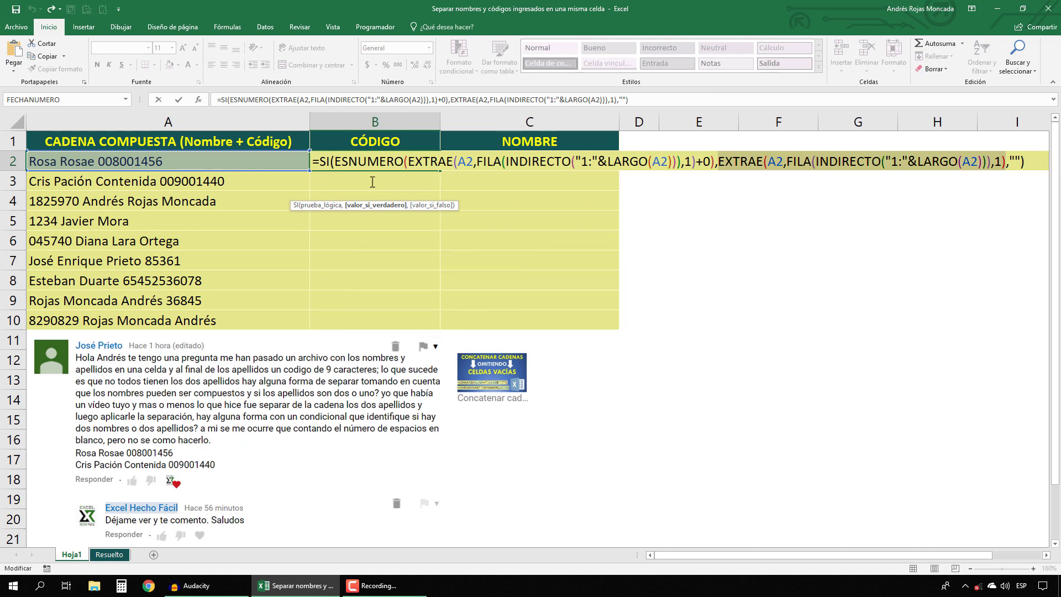
# - Preview the evaluated array of the whole SI expression in B2 and restore the formula text
pyautogui.click(320, 161)
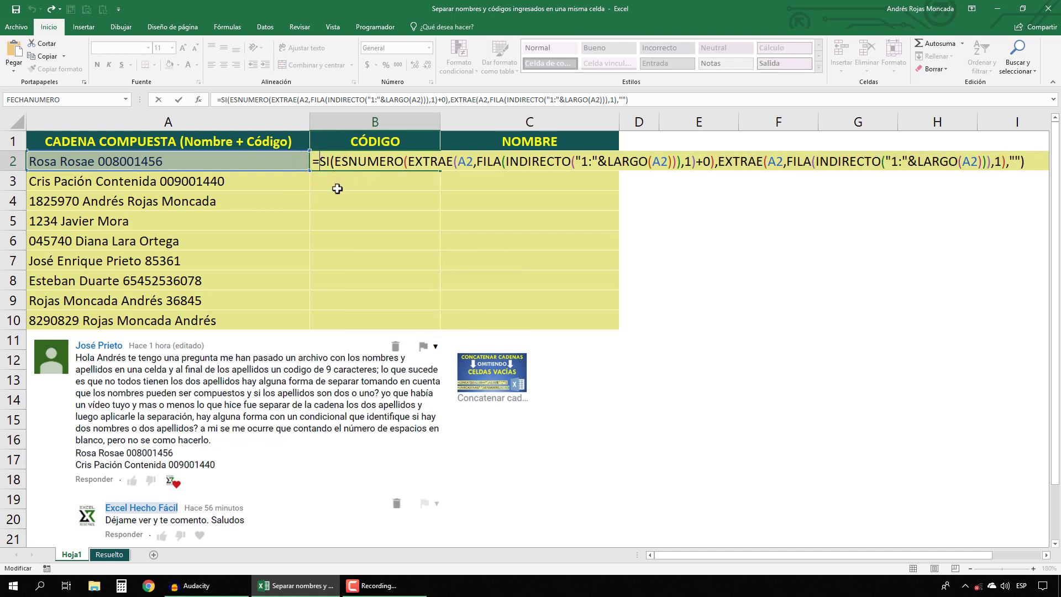
pyautogui.moveTo(320, 162); pyautogui.dragTo(940, 214)
pyautogui.press('F9')
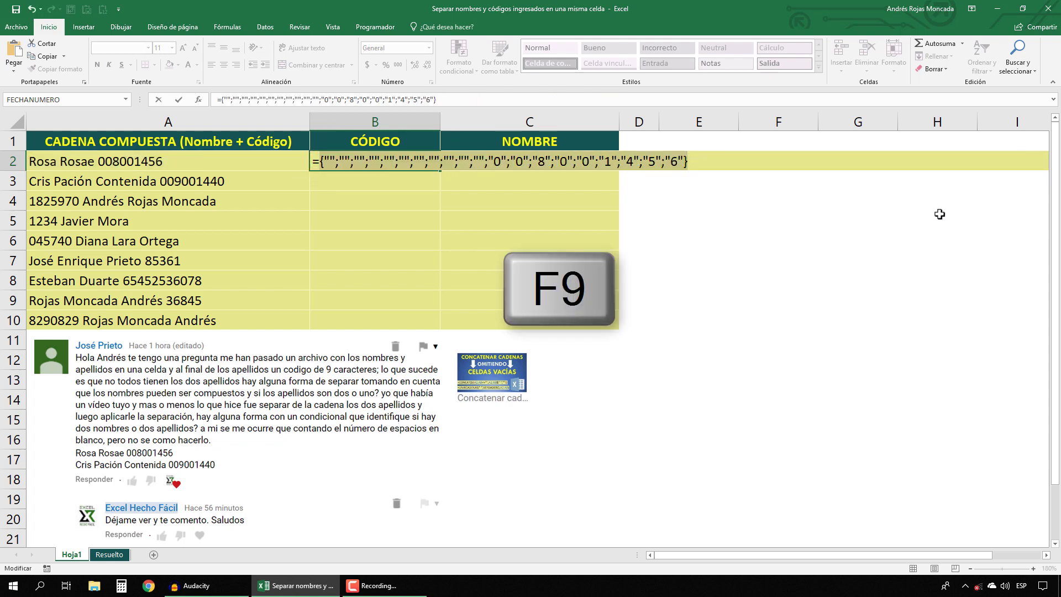
pyautogui.hotkey('ctrl', 'z')
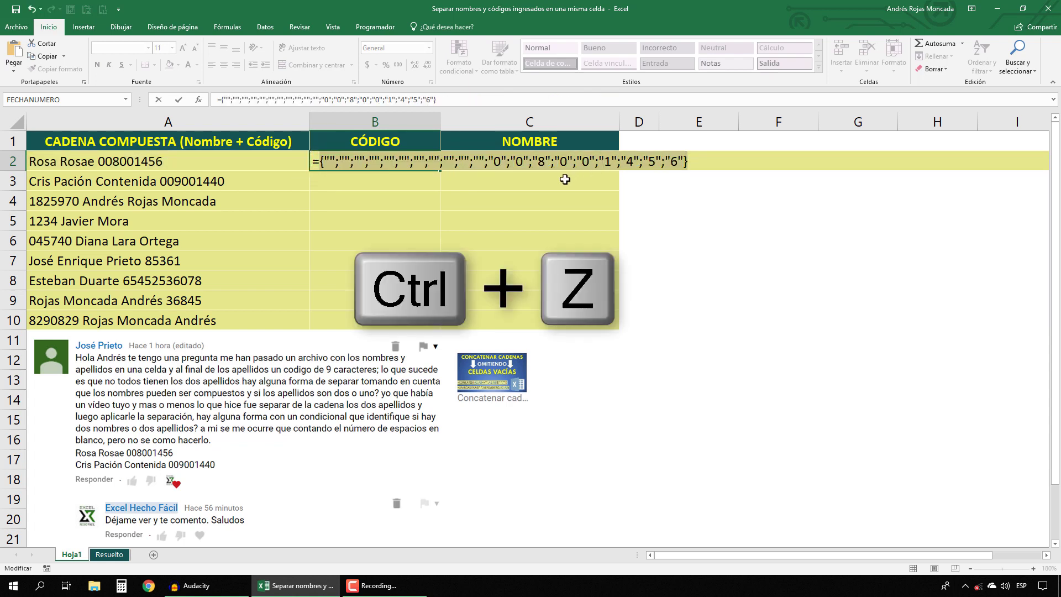
# - Enclose the entire SI expression in B2 in a CONCAT( ) function
pyautogui.click(320, 161)
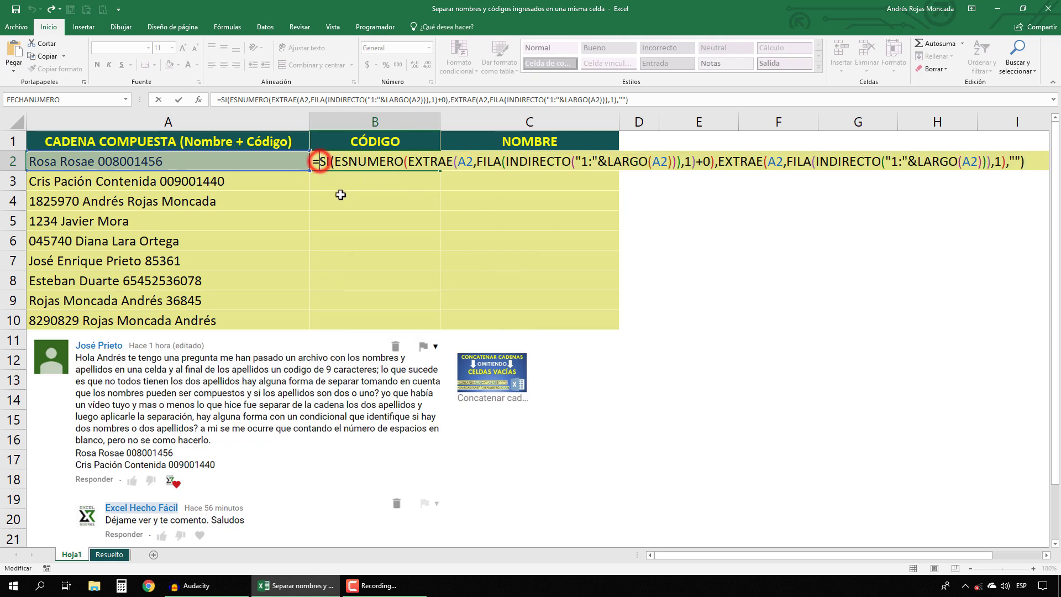
pyautogui.write('cn')
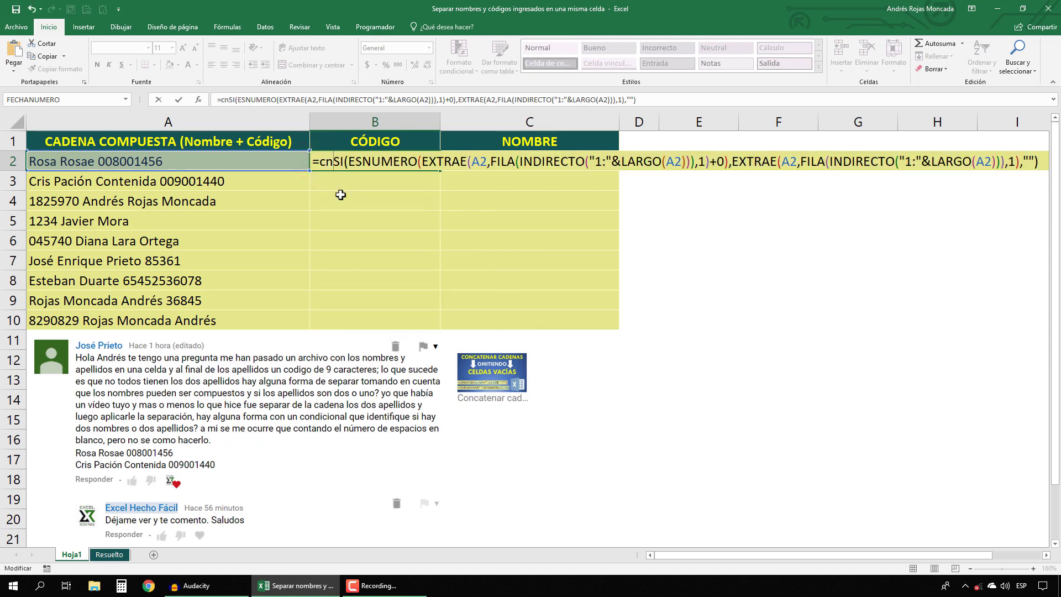
pyautogui.press('BackSpace')
pyautogui.write('on')
pyautogui.press('Tab')
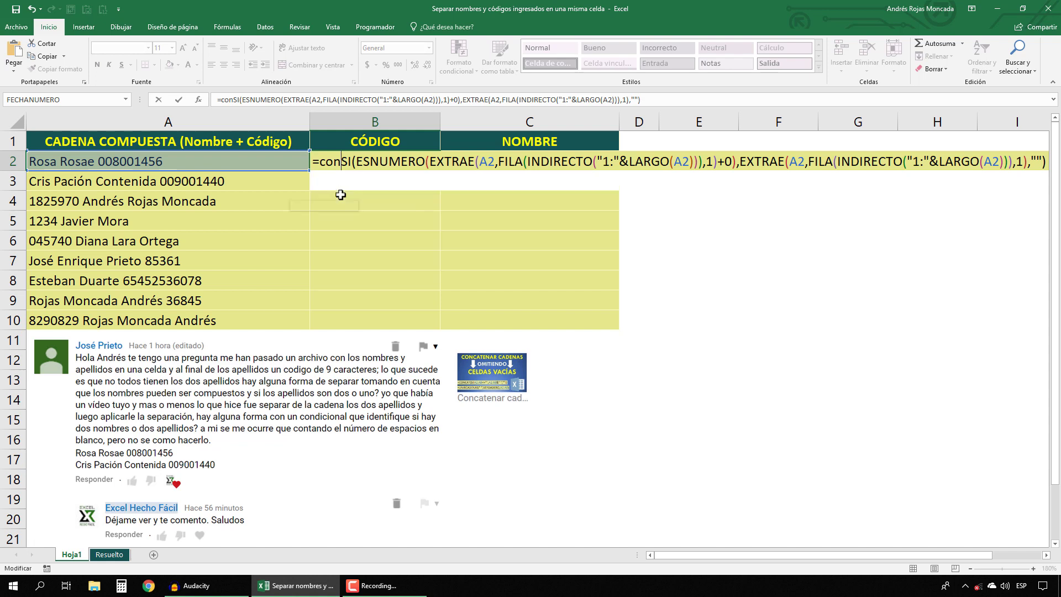
pyautogui.click(343, 182)
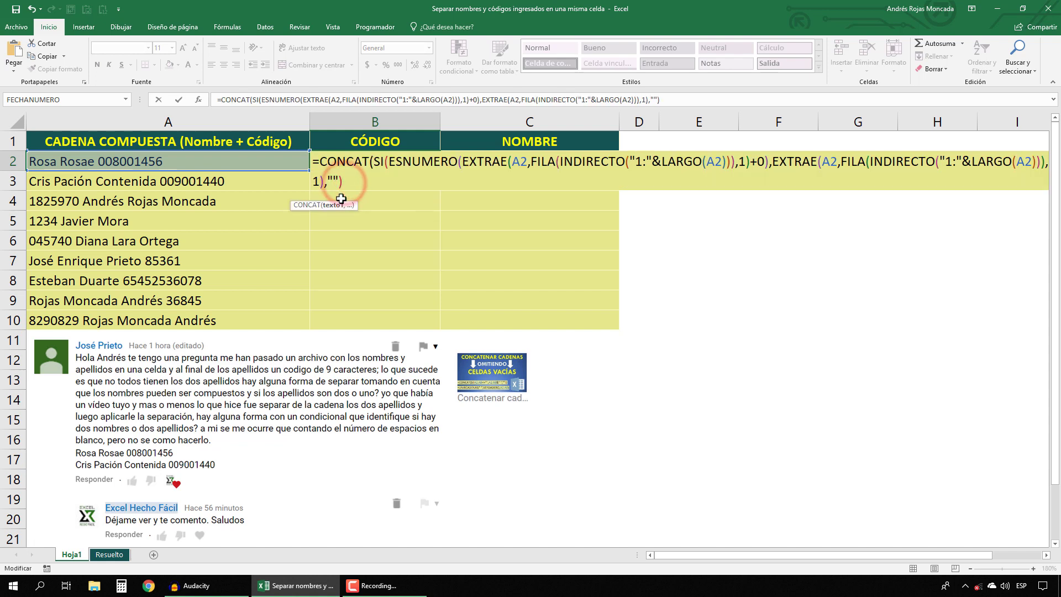
pyautogui.write(')')
# - Confirm B2's CONCAT formula as an array formula and fill it down through B10
pyautogui.hotkey('ctrl', 'shift', 'Return')
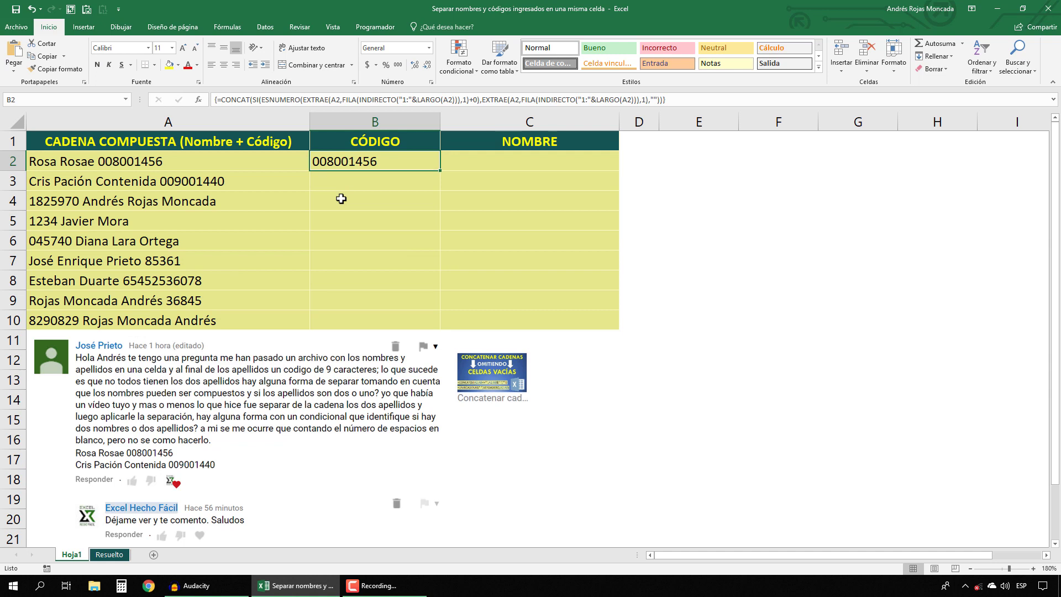
pyautogui.doubleClick(440, 170)
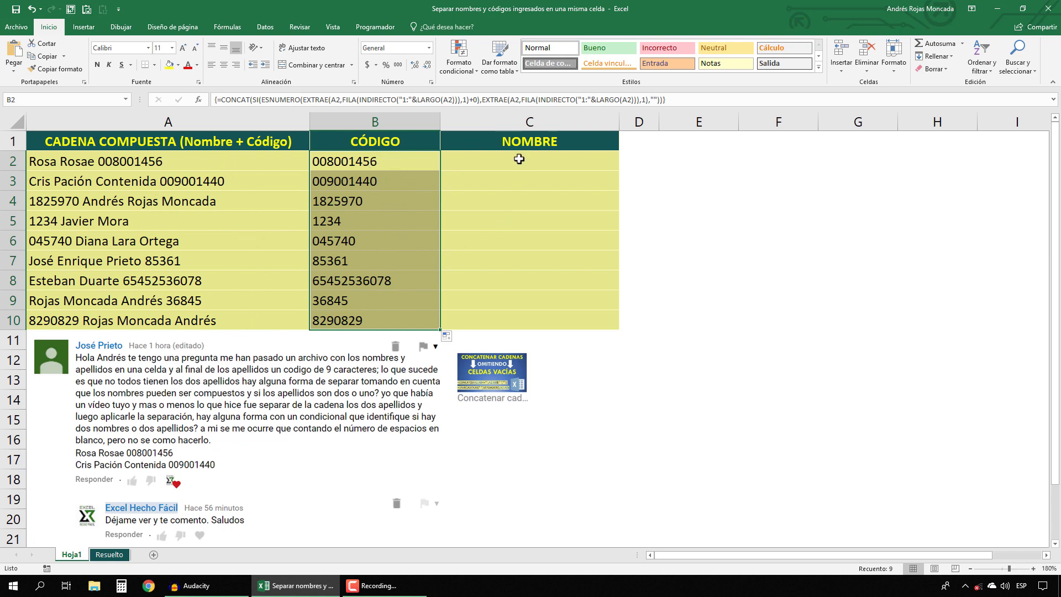
pyautogui.moveTo(519, 159); pyautogui.dragTo(516, 322)
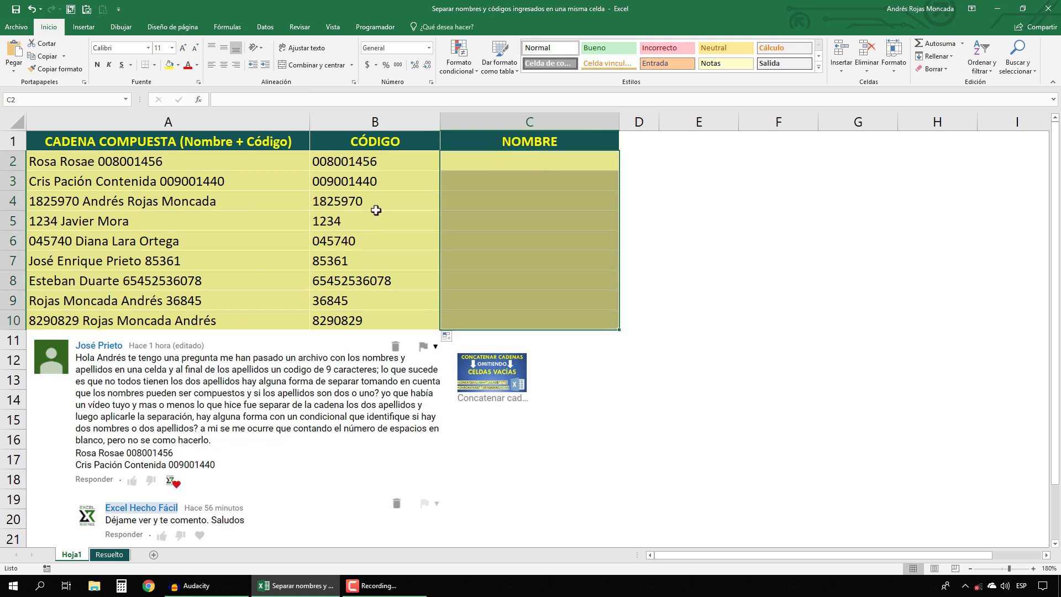
# - Copy the full CONCAT formula text from B2 and paste it into C2 with its A2 references intact, keeping C2 in edit mode
pyautogui.click(359, 157)
pyautogui.press('F2')
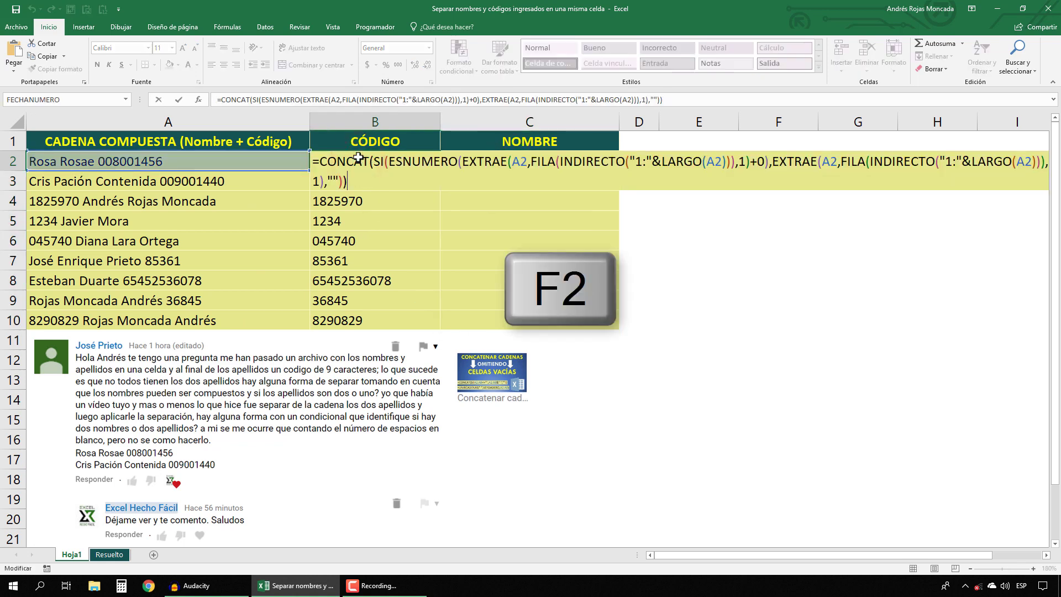
pyautogui.click(353, 181)
pyautogui.moveTo(325, 169); pyautogui.dragTo(315, 164)
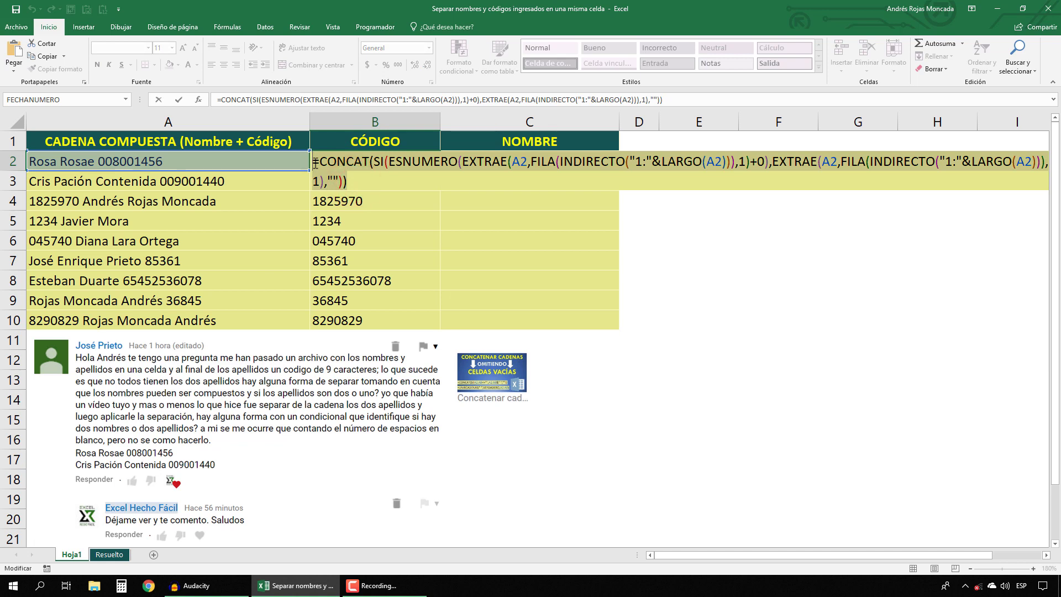
pyautogui.hotkey('ctrl', 'c')
pyautogui.press('Escape')
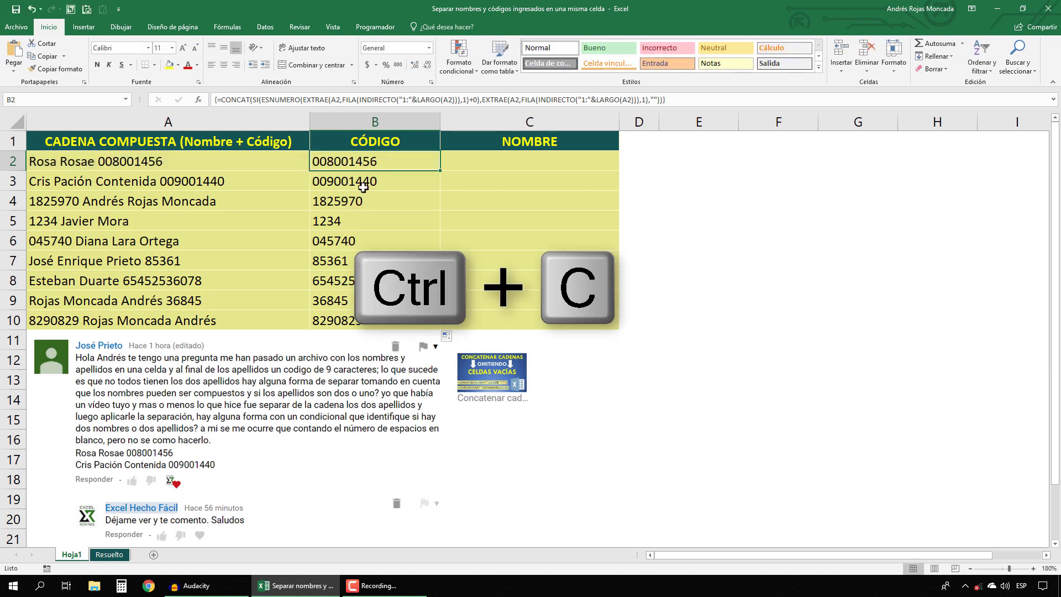
pyautogui.click(443, 161)
pyautogui.press('F2')
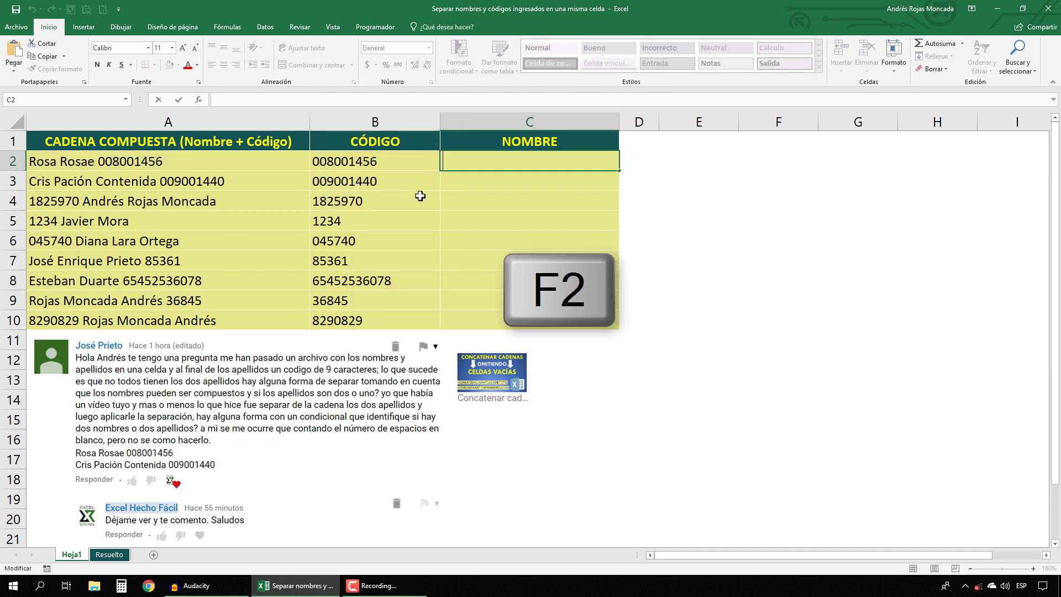
pyautogui.hotkey('ctrl', 'v')
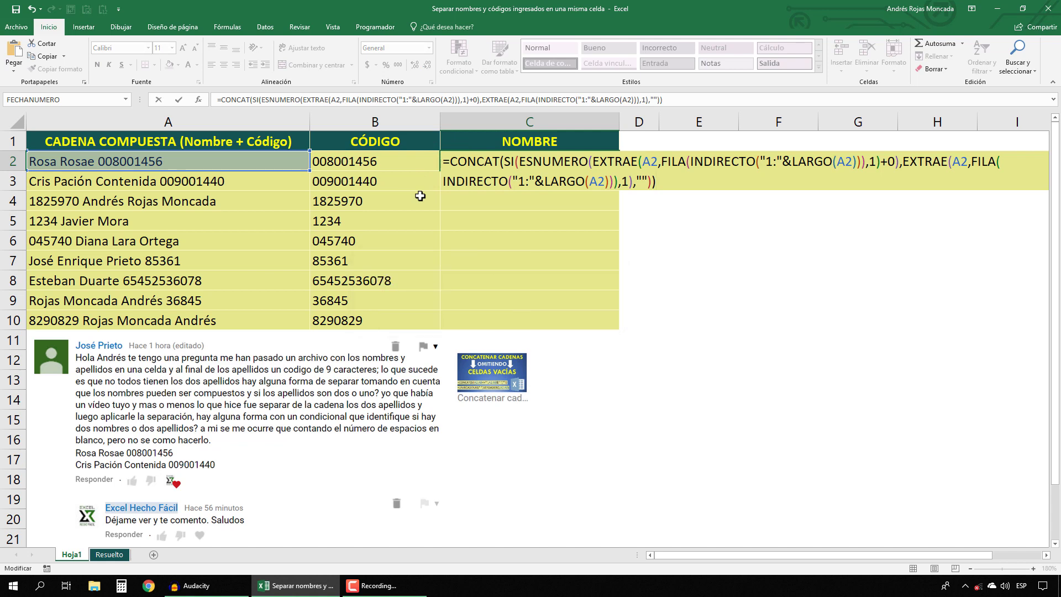
# - Preview the evaluated array of the ESNUMERO logical test in C2's formula and restore the formula text
pyautogui.click(519, 166)
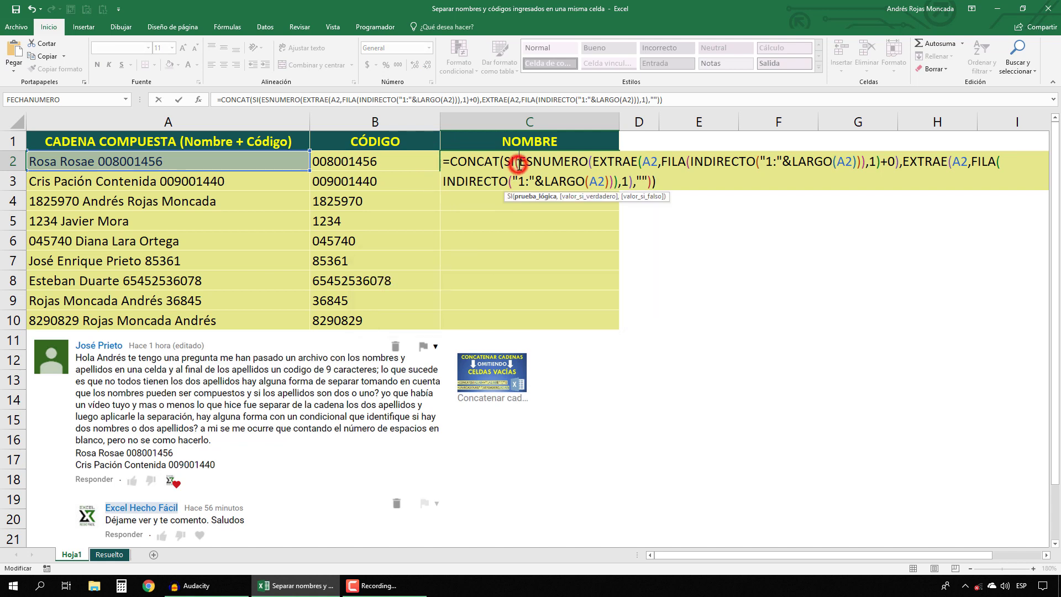
pyautogui.click(528, 197)
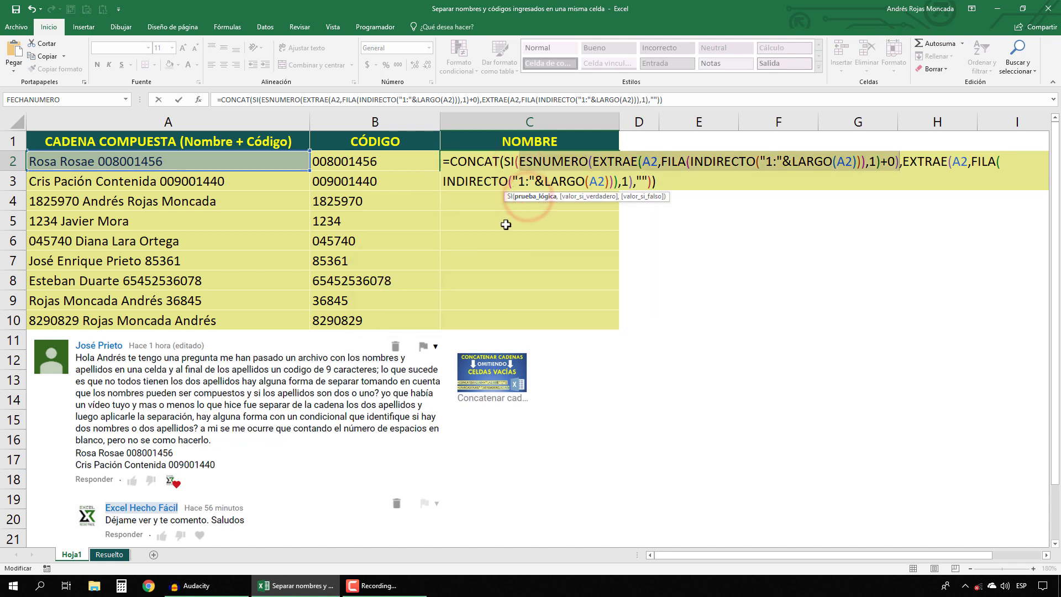
pyautogui.press('F9')
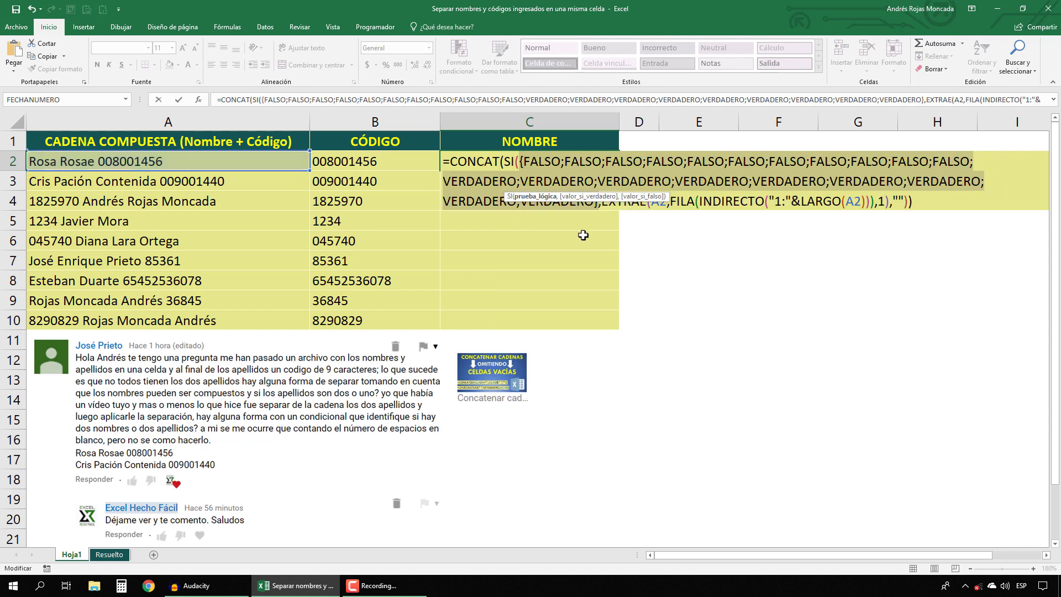
pyautogui.click(665, 200)
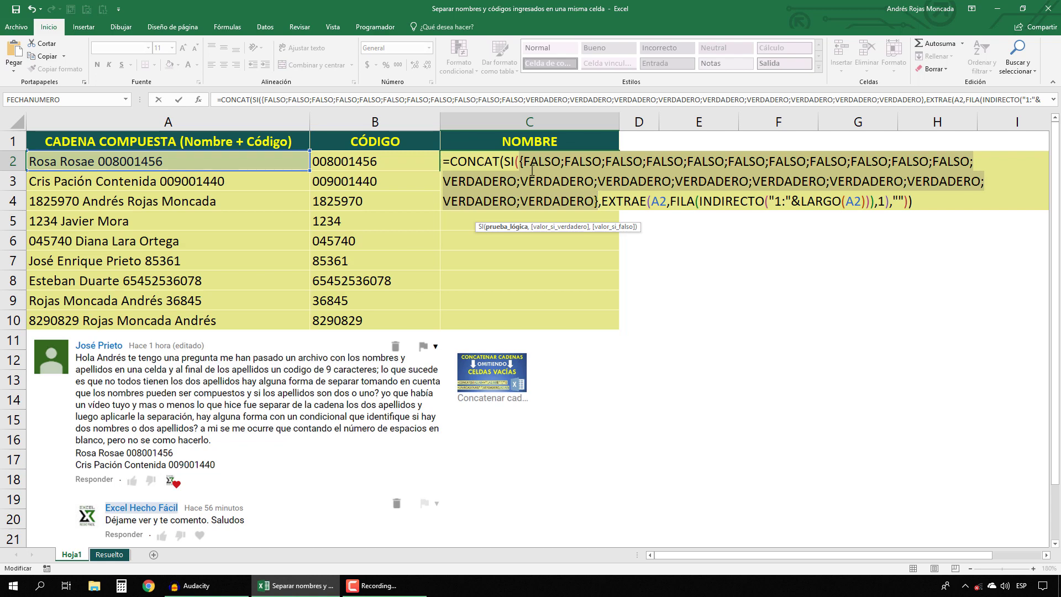
pyautogui.hotkey('ctrl', 'z')
pyautogui.hotkey('ctrl', 'z')
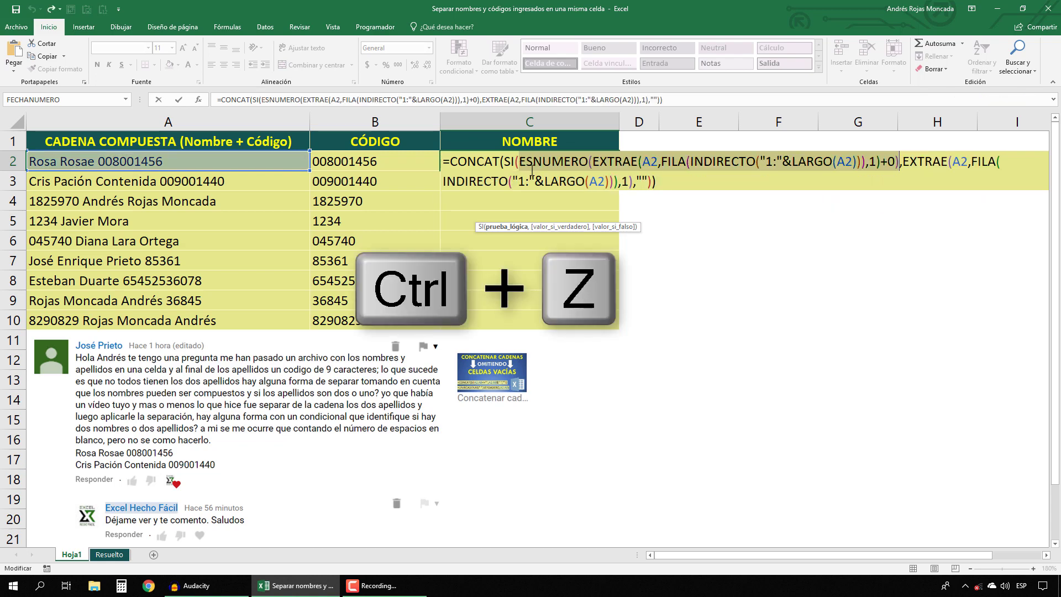
# - Enclose the ESNUMERO logical test inside C2's SI function in a NO( ) function
pyautogui.click(520, 166)
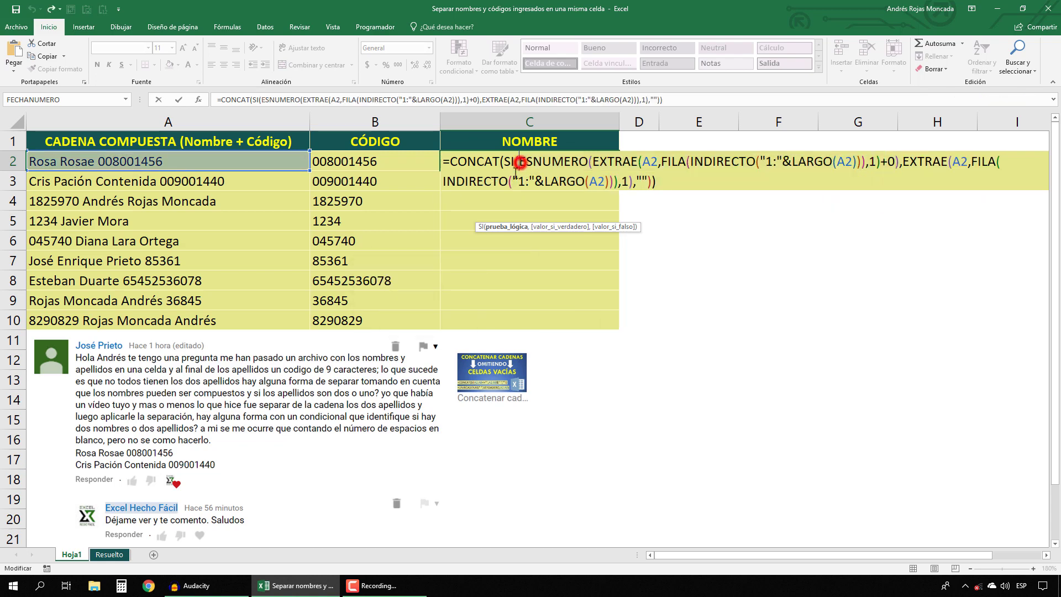
pyautogui.write('no')
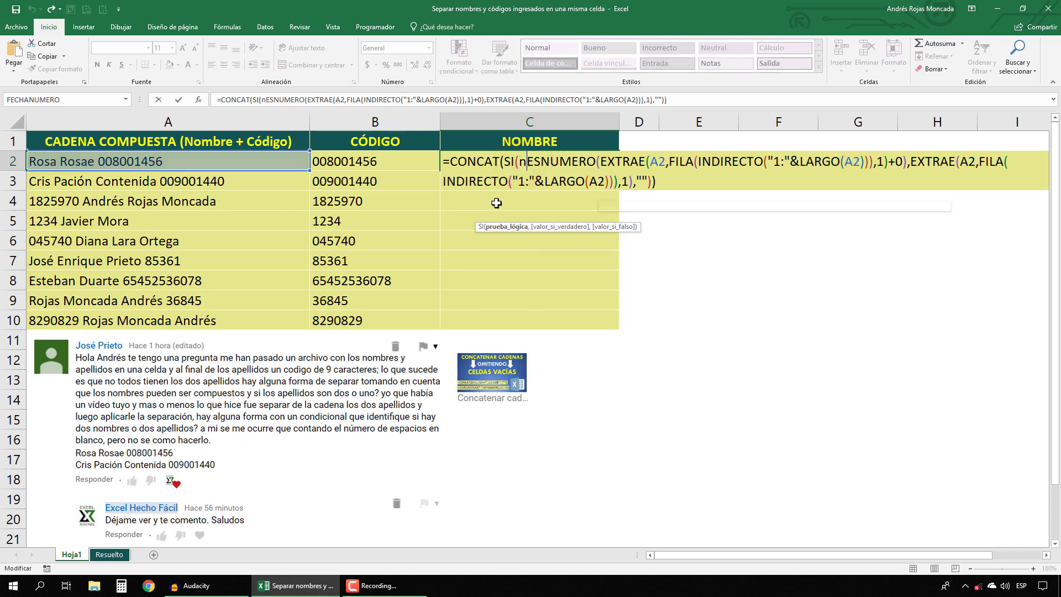
pyautogui.press('Tab')
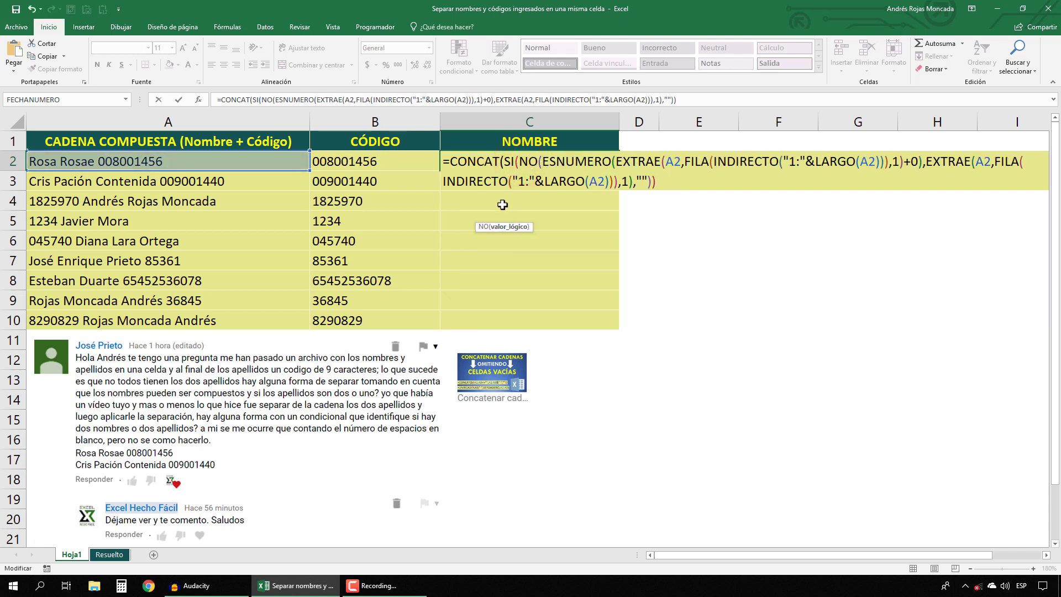
pyautogui.click(512, 227)
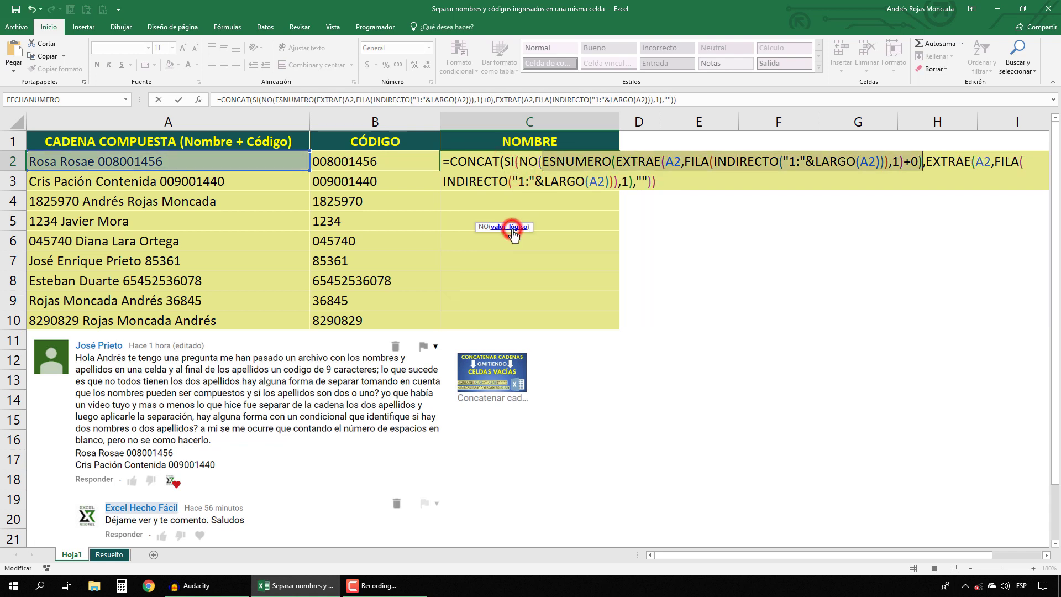
pyautogui.click(925, 158)
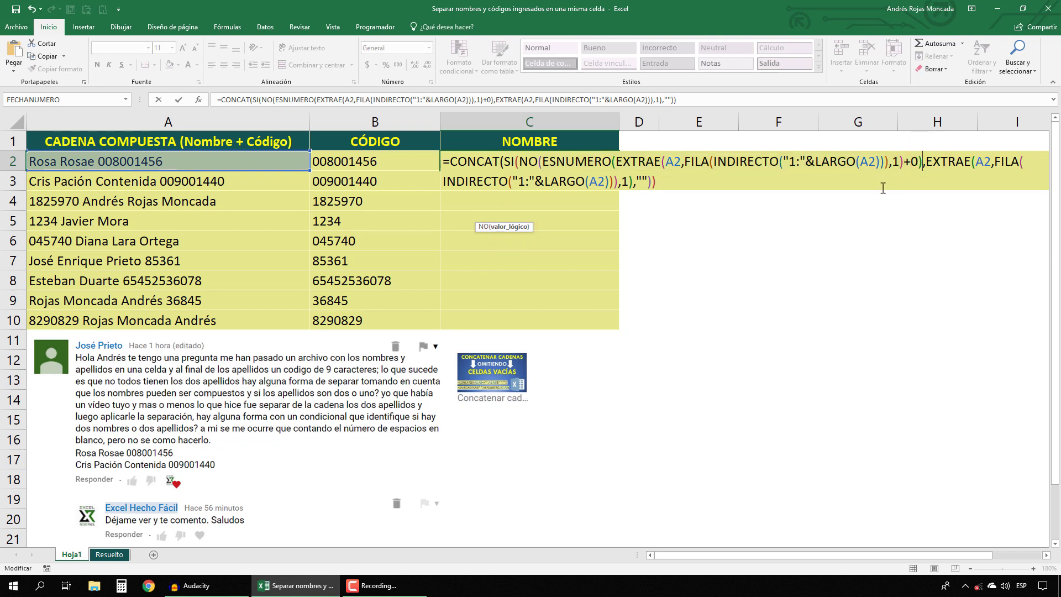
pyautogui.write(')')
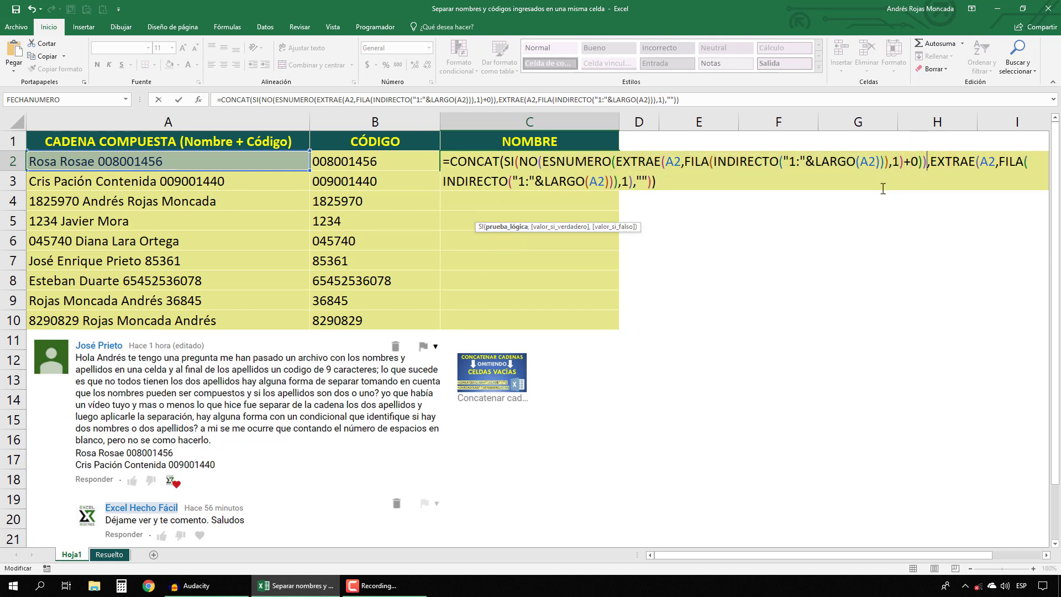
# - Preview the evaluated array of the NO(ESNUMERO) logical test in C2's formula and restore the formula text
pyautogui.click(518, 228)
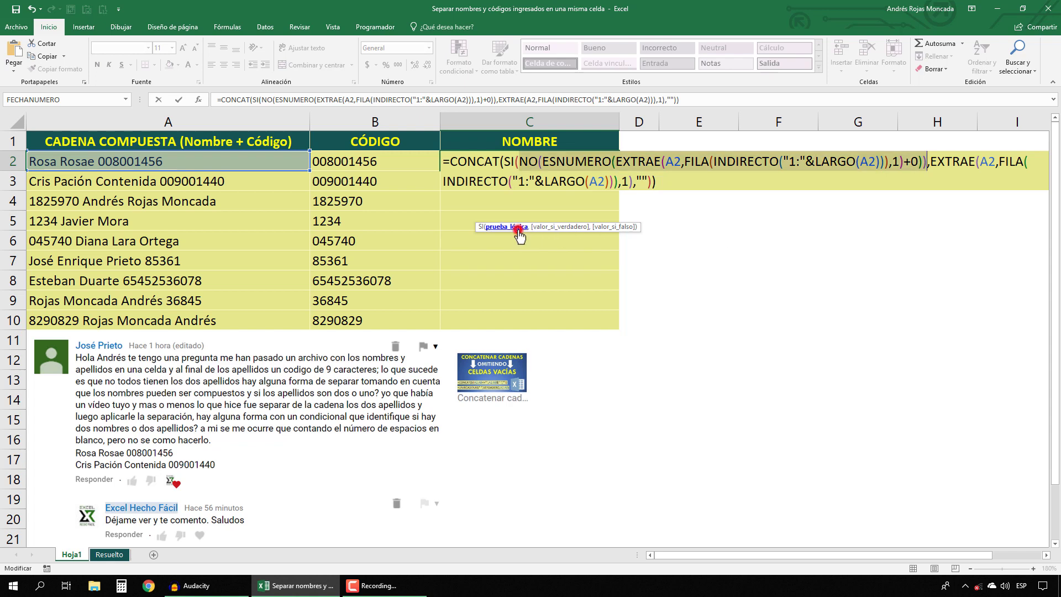
pyautogui.press('F9')
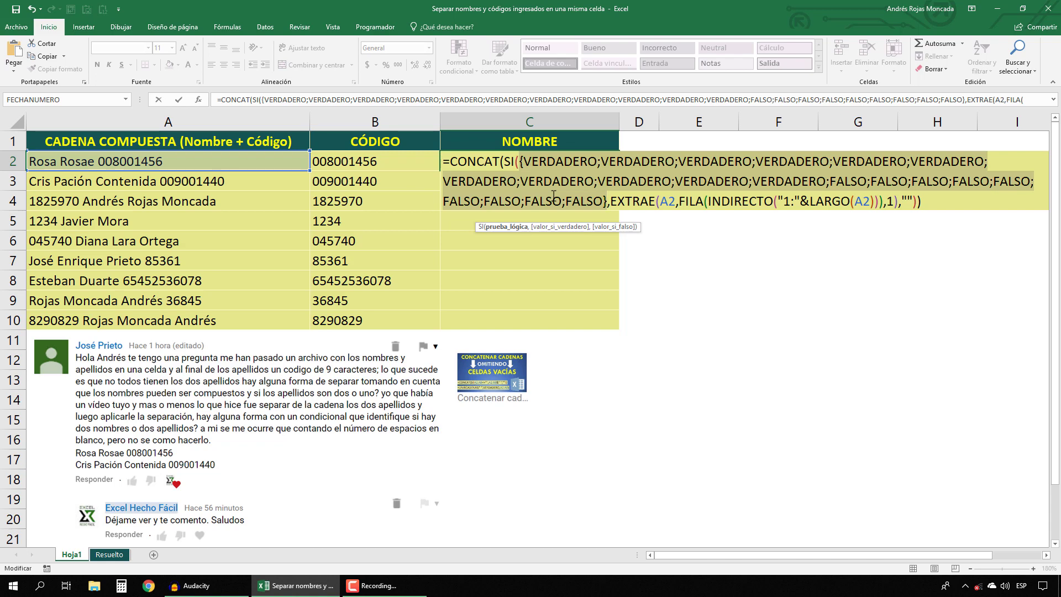
pyautogui.hotkey('ctrl', 'z')
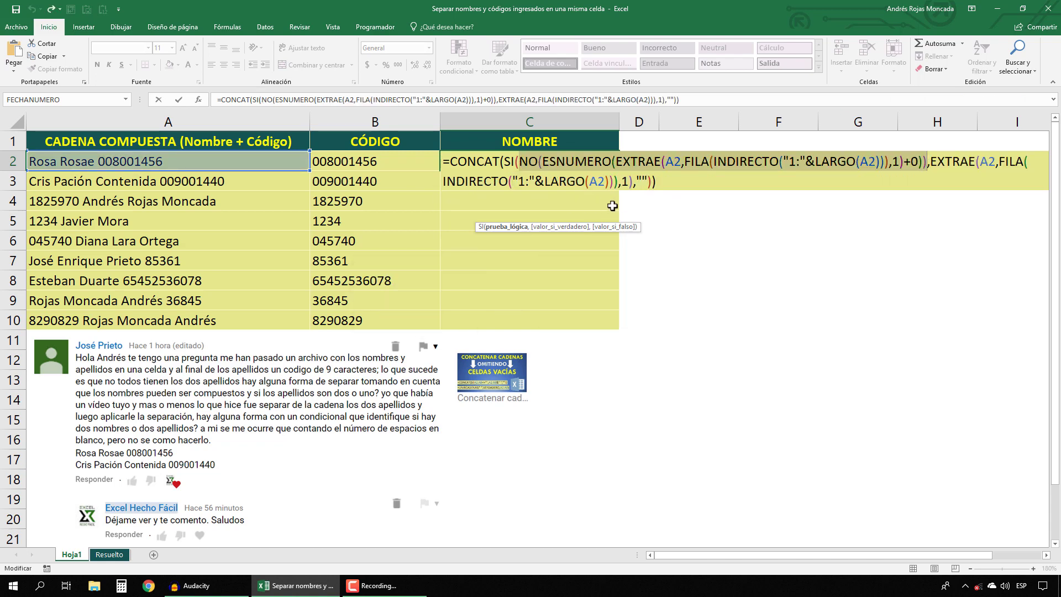
# - Confirm C2's CONCAT formula as an array formula and fill it down through C10
pyautogui.click(662, 182)
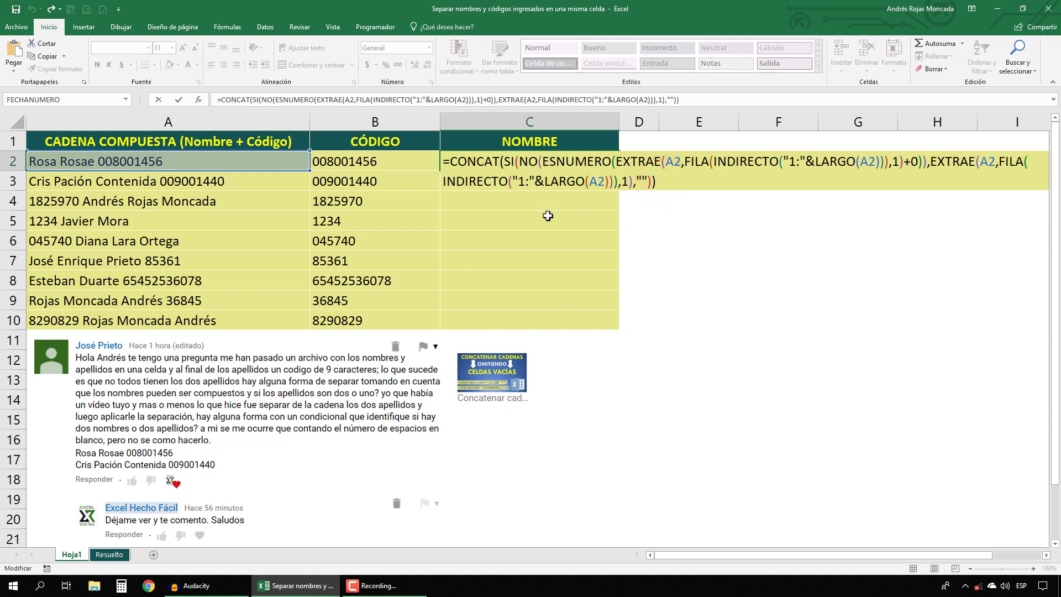
pyautogui.hotkey('ctrl', 'shift', 'Return')
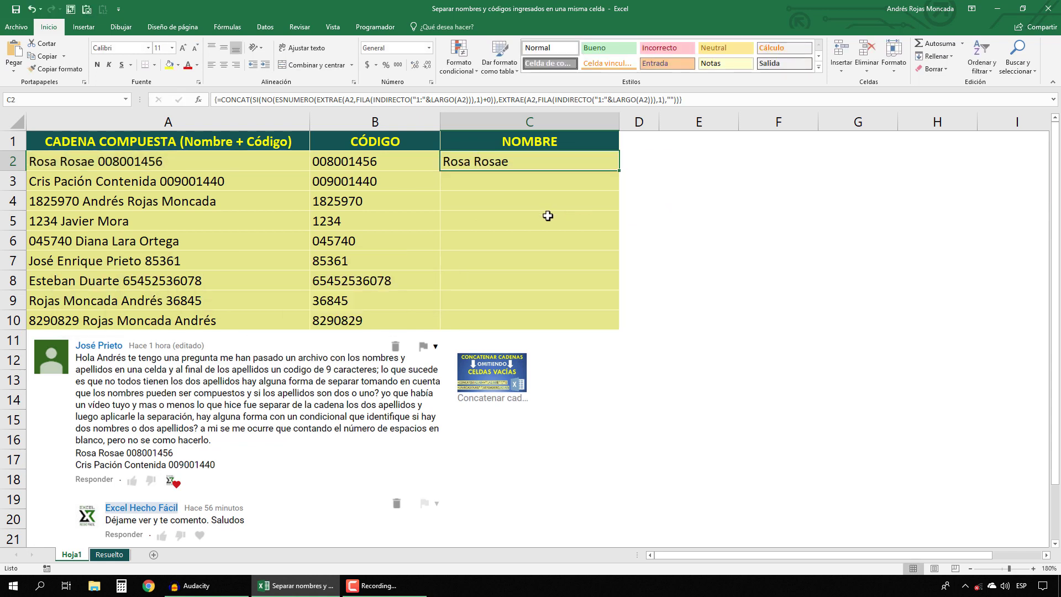
pyautogui.doubleClick(618, 171)
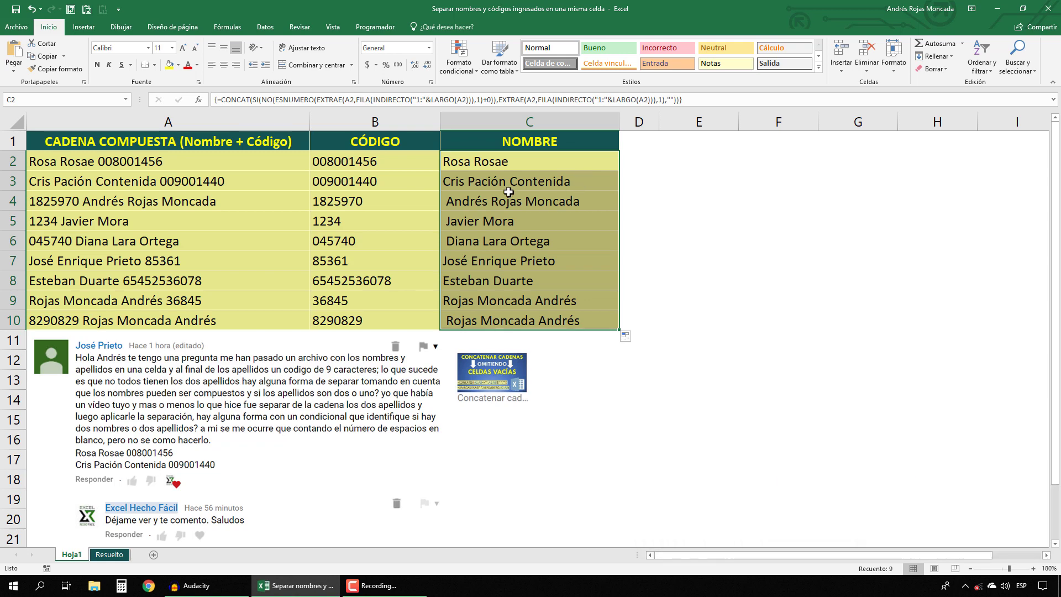
# - Enclose C2's entire CONCAT formula in ESPACIOS( ), confirm it as an array formula, and fill it down through C10
pyautogui.click(481, 161)
pyautogui.press('F2')
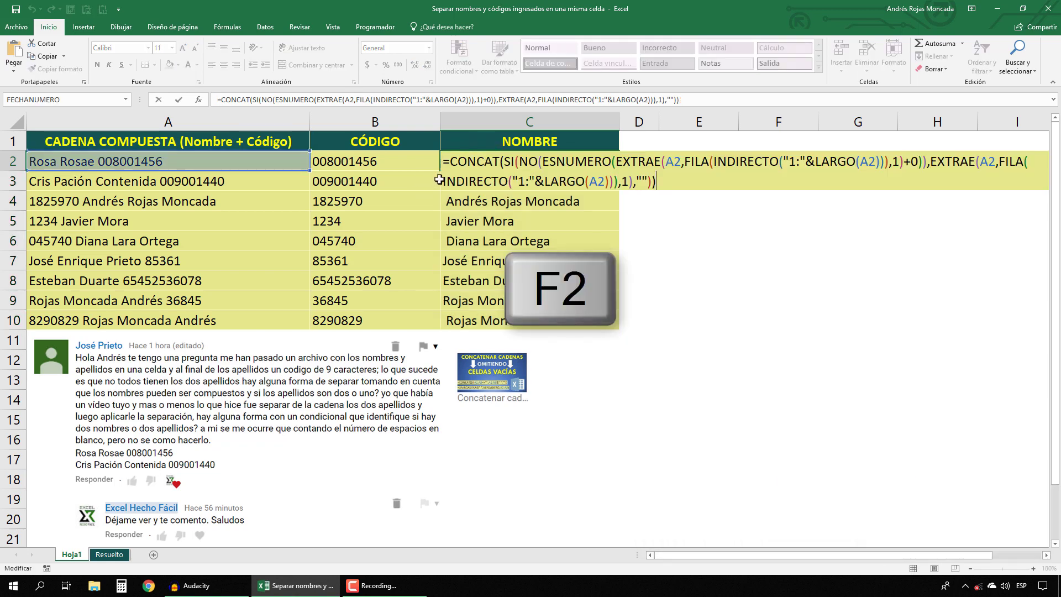
pyautogui.click(449, 163)
pyautogui.write('espa')
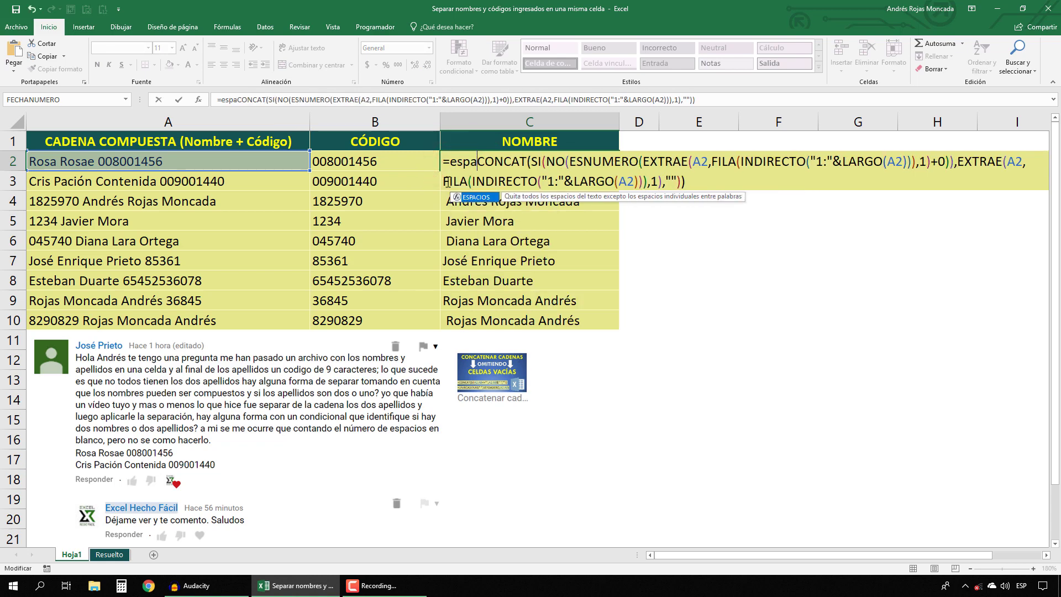
pyautogui.press('Escape')
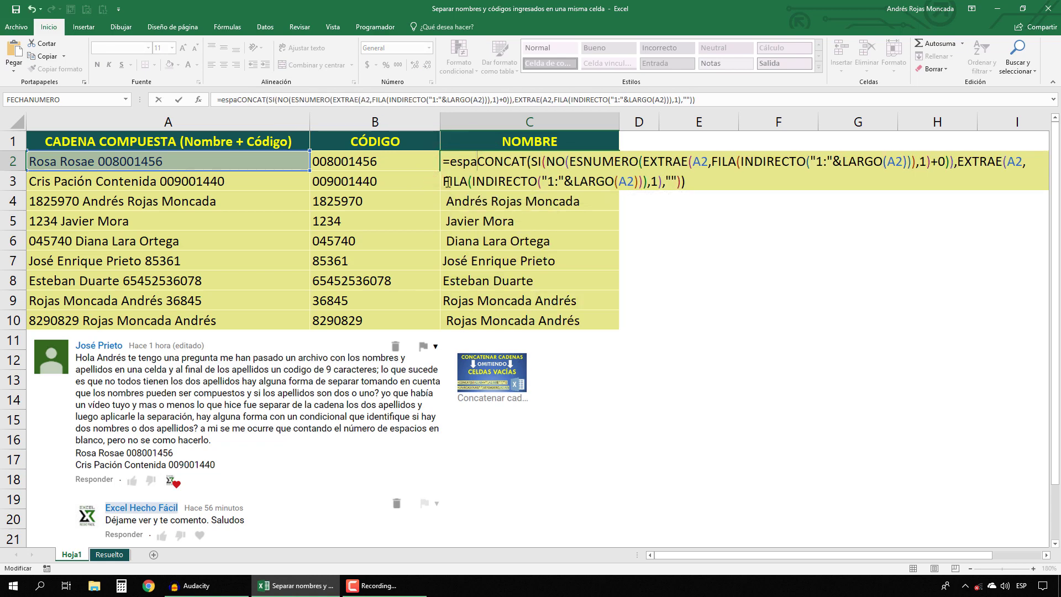
pyautogui.press('BackSpace')
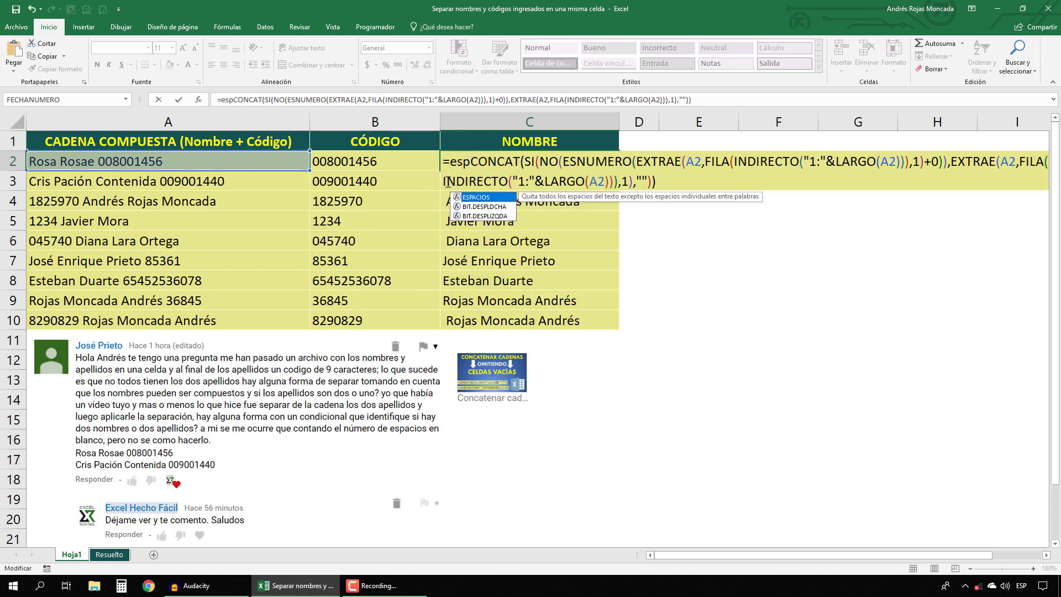
pyautogui.doubleClick(472, 198)
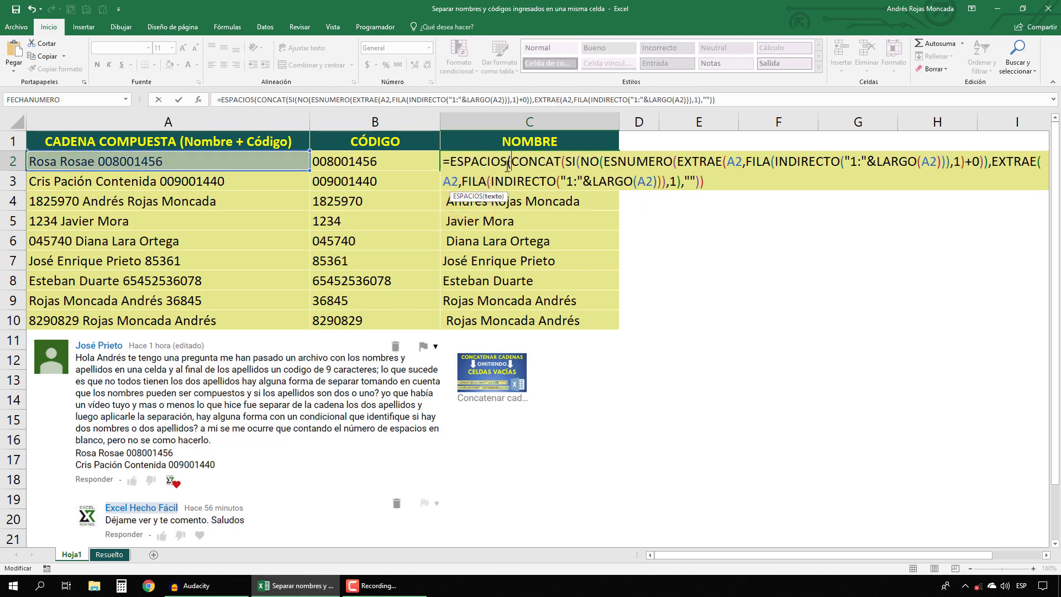
pyautogui.click(722, 183)
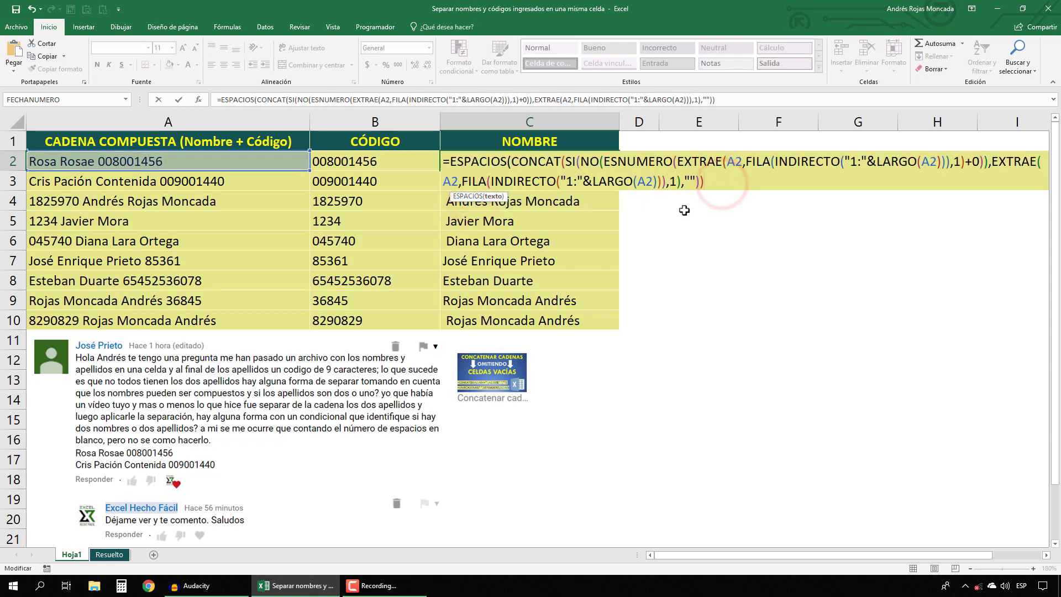
pyautogui.write(')')
pyautogui.hotkey('ctrl', 'shift', 'Return')
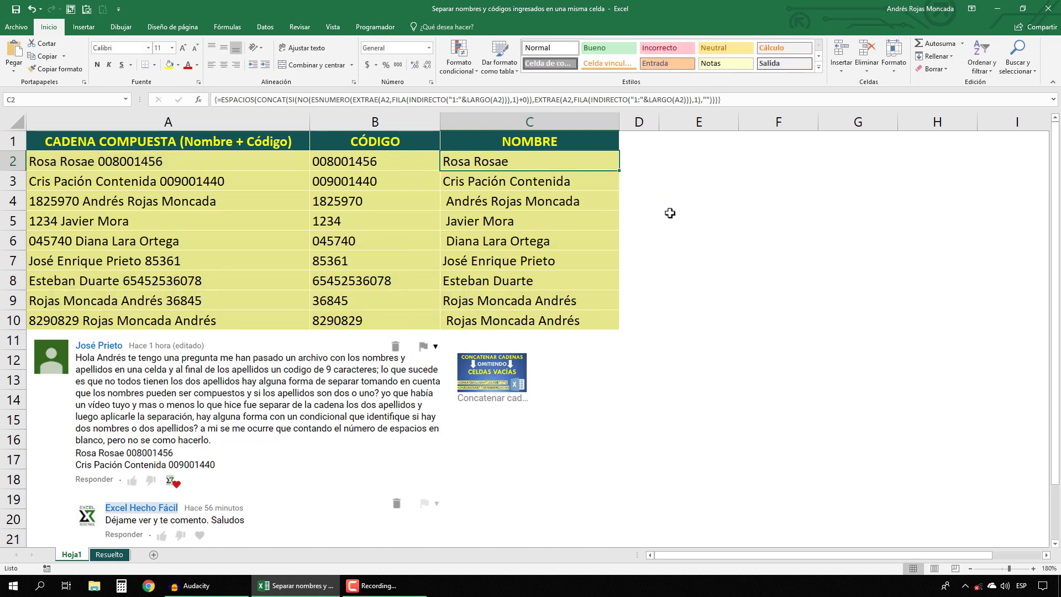
pyautogui.doubleClick(621, 172)
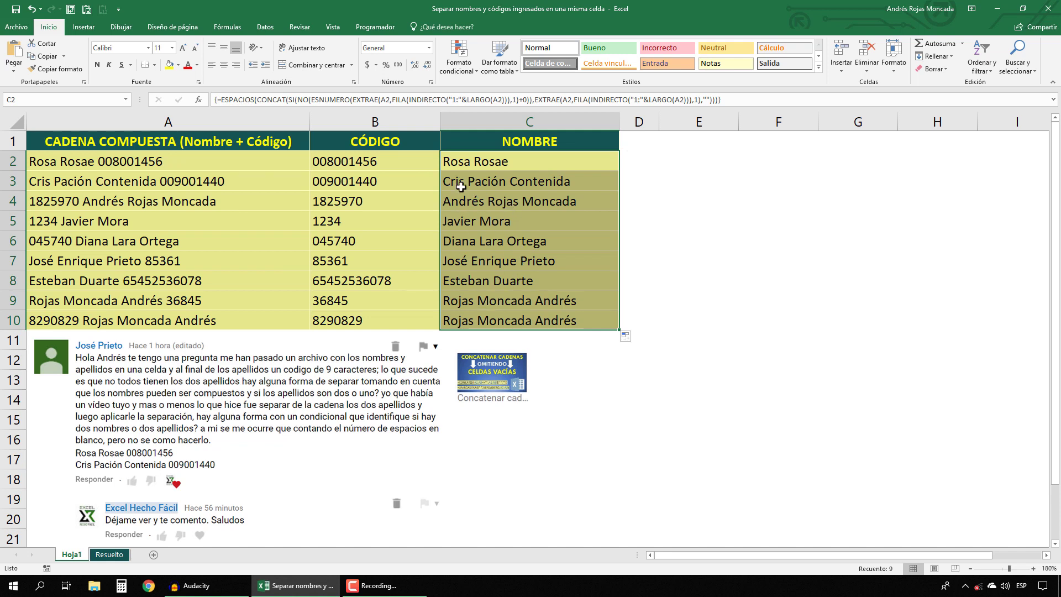
# - Try enclosing B2's CONCAT formula in VALOR( ) as an array formula and filling it down through B10
pyautogui.click(382, 162)
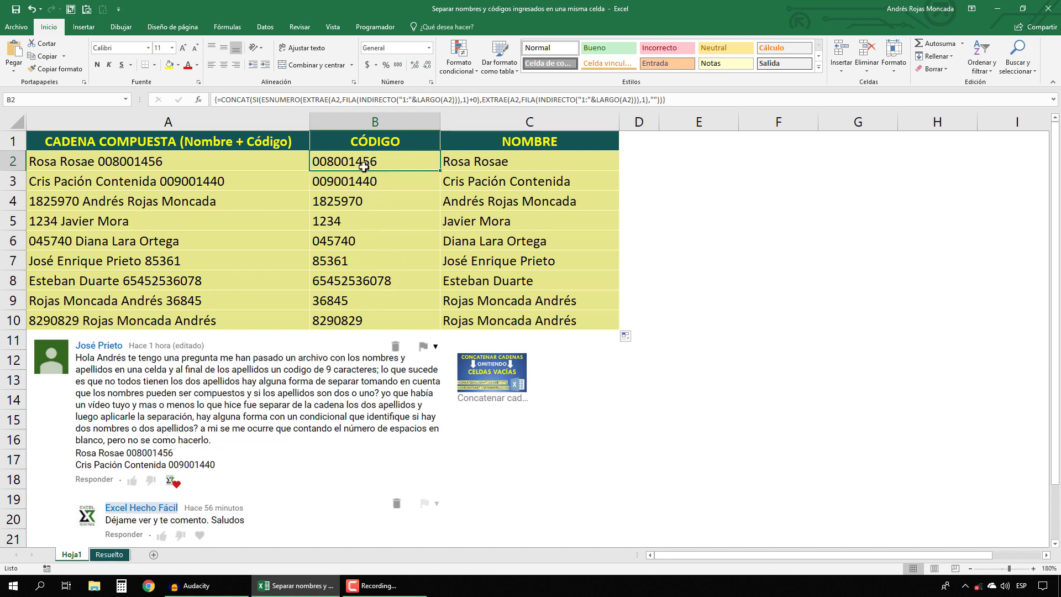
pyautogui.press('F2')
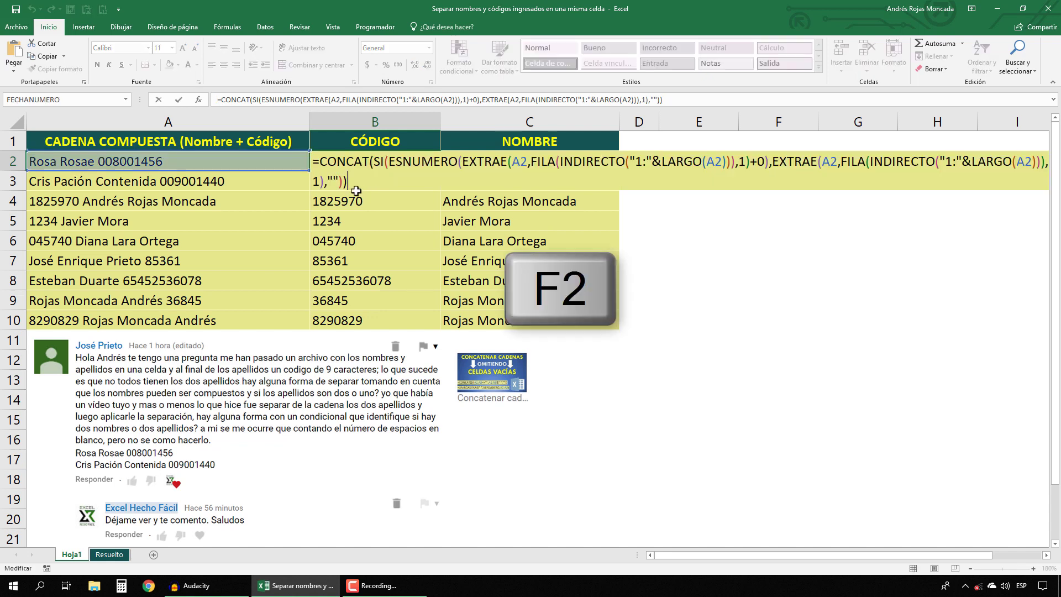
pyautogui.click(322, 162)
pyautogui.write('VAL')
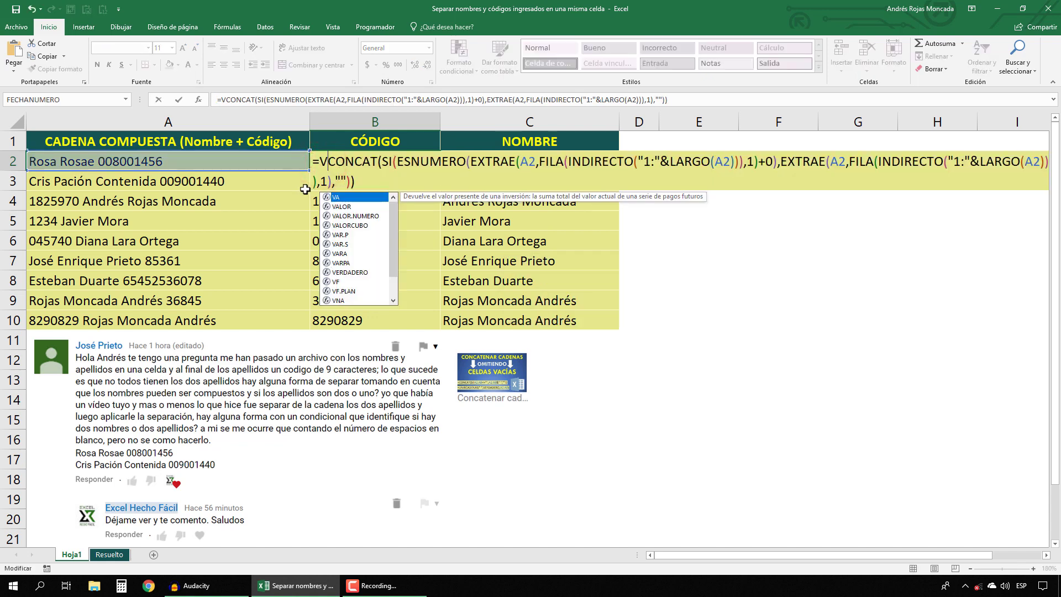
pyautogui.write('O')
pyautogui.press('Tab')
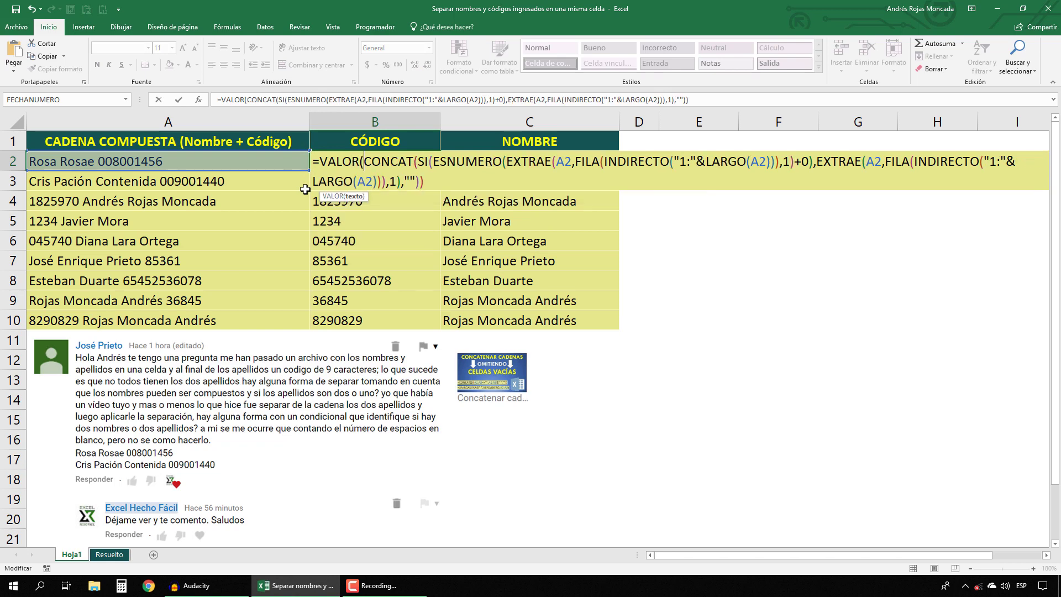
pyautogui.click(351, 198)
pyautogui.click(423, 183)
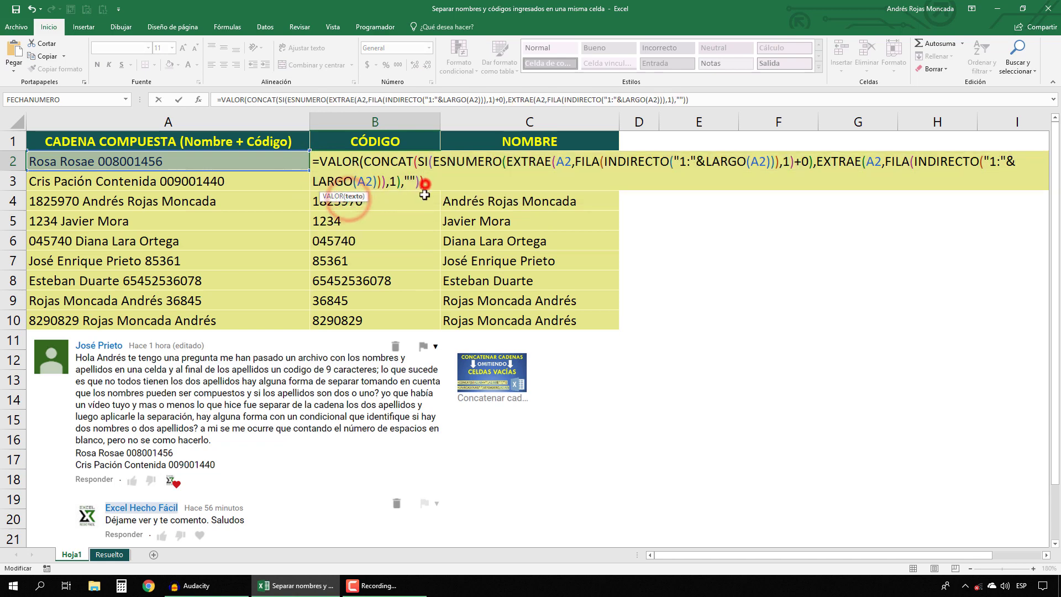
pyautogui.write(')')
pyautogui.hotkey('ctrl', 'shift', 'Return')
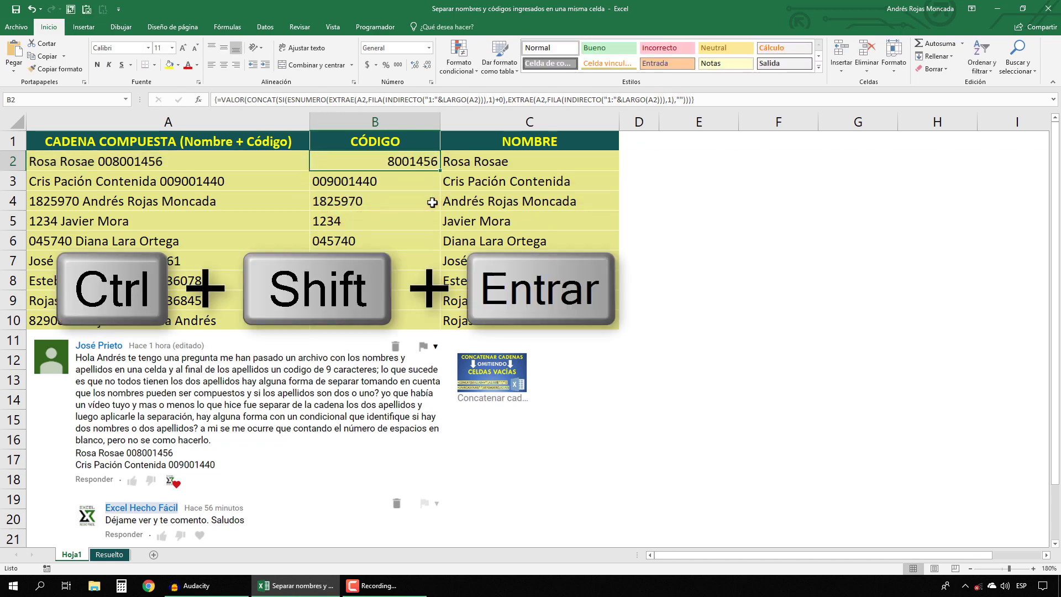
pyautogui.doubleClick(440, 170)
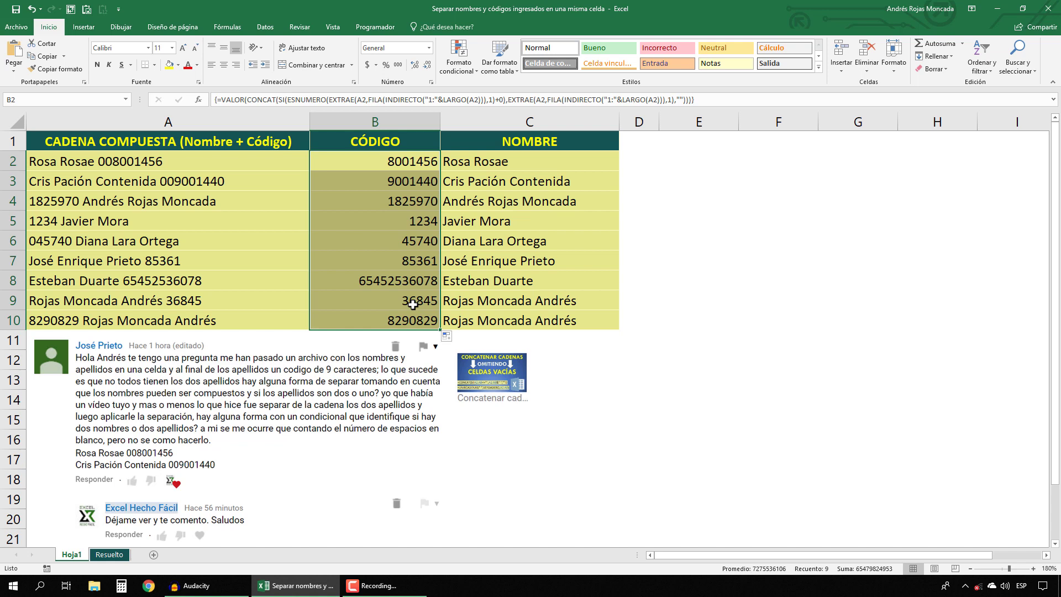
# - Undo the fill and the VALOR change in column B, leaving an empty cell outside the table selected
pyautogui.hotkey('ctrl', 'z')
pyautogui.hotkey('ctrl', 'z')
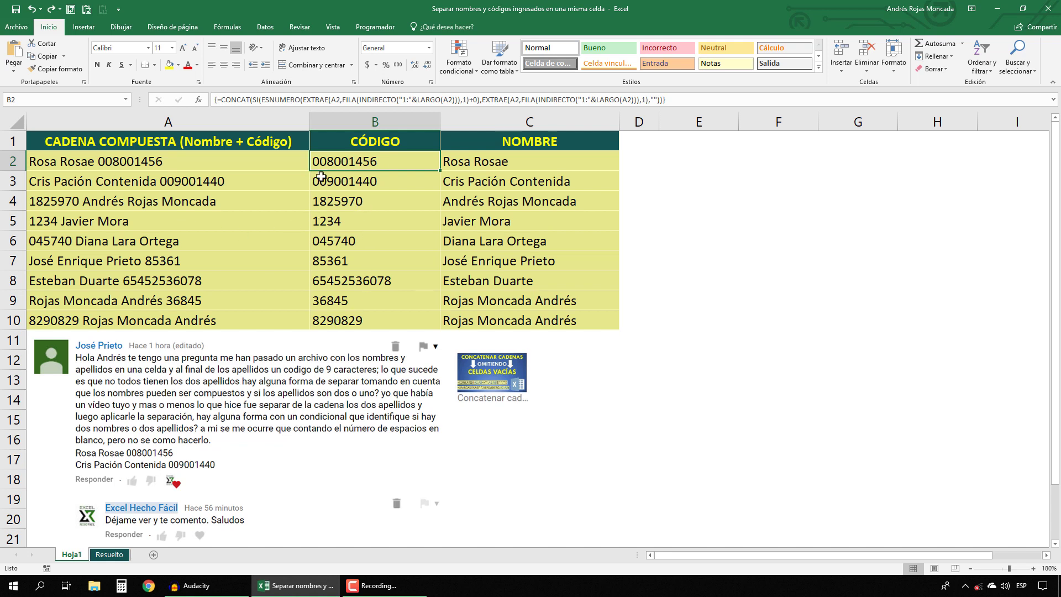
pyautogui.click(665, 326)
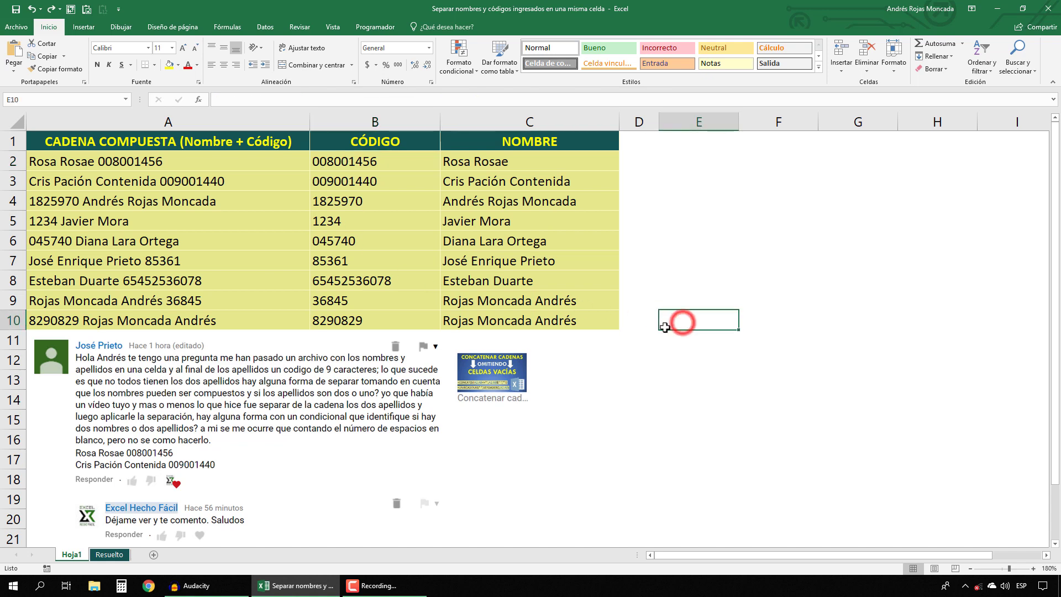